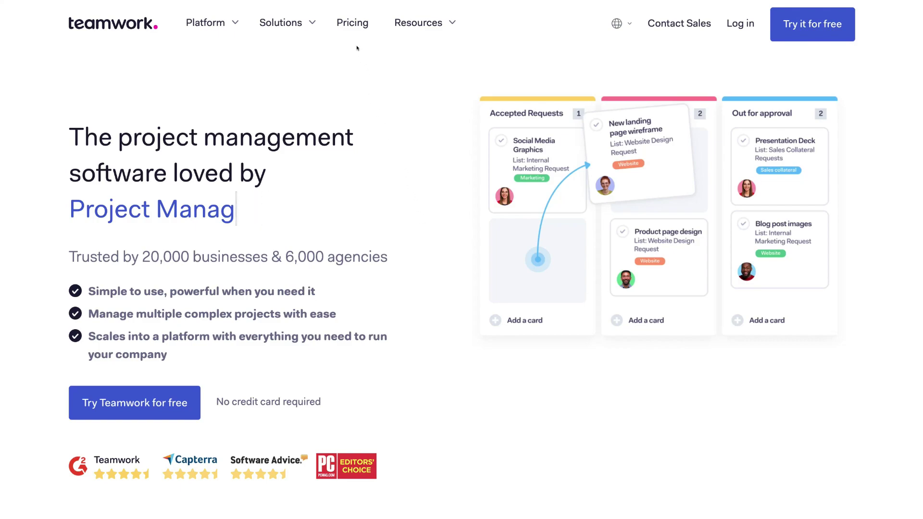
Open the Teamwork pricing page and get started with the Free Forever plan.
left_click(344, 21)
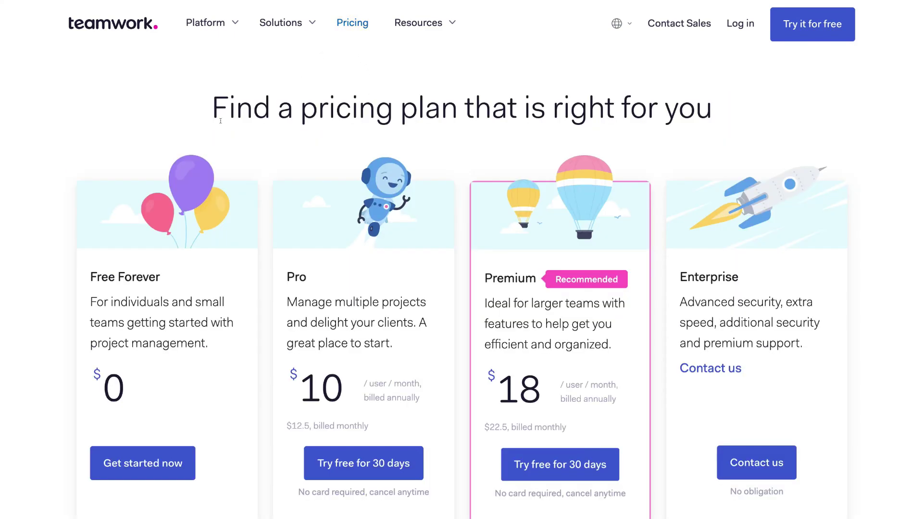
scroll(54, 265, "down", 2)
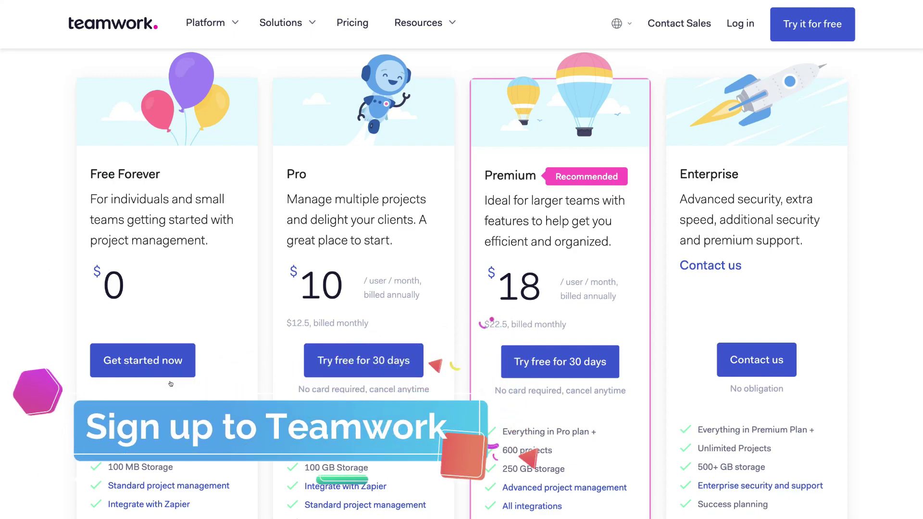
left_click(160, 360)
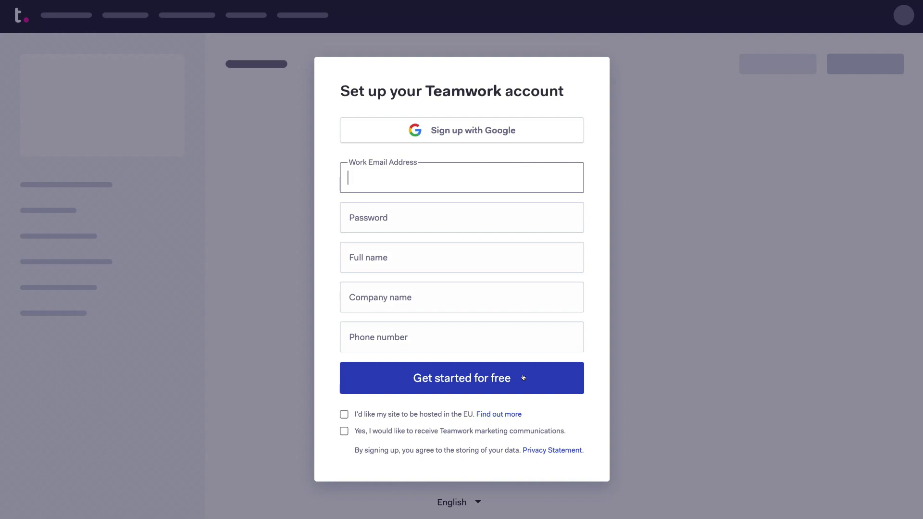
Sign up with a Google account, enter Syndeo Media as the company name and submit the registration.
left_click(519, 134)
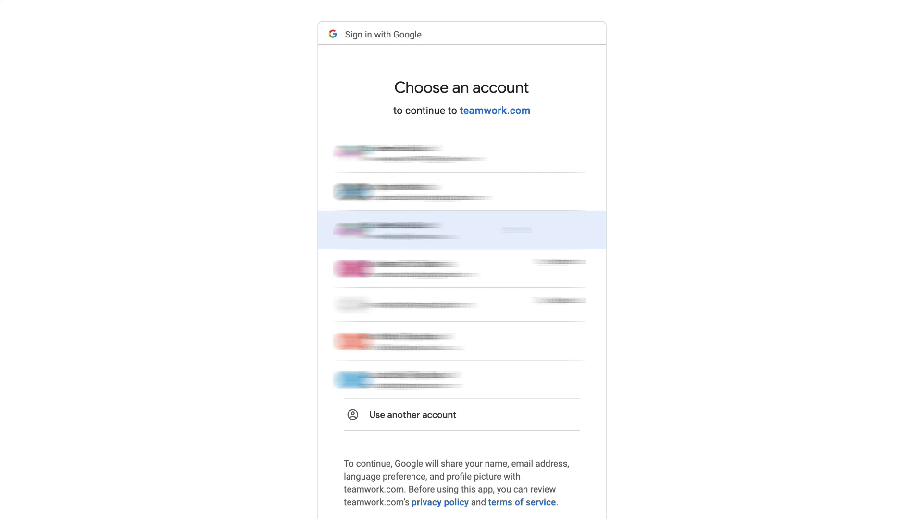
left_click(508, 230)
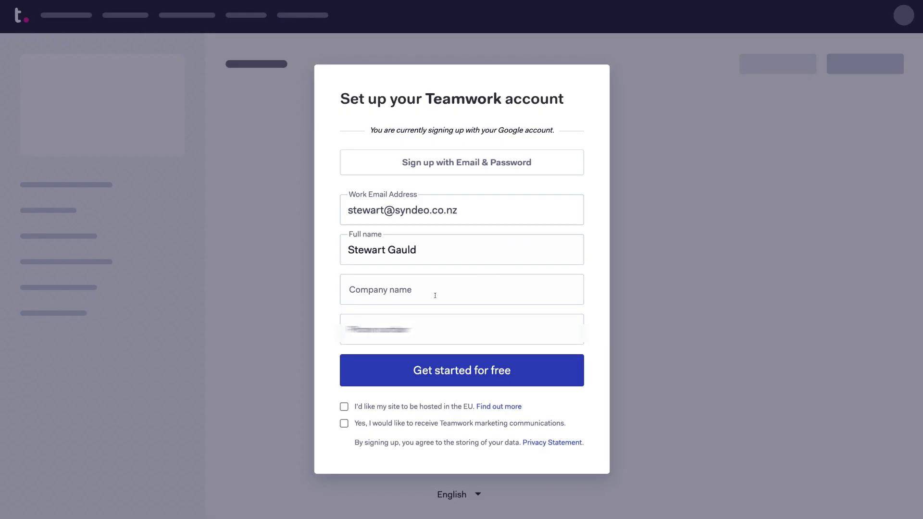
left_click(435, 295)
type("Syndeo Media")
key("Tab")
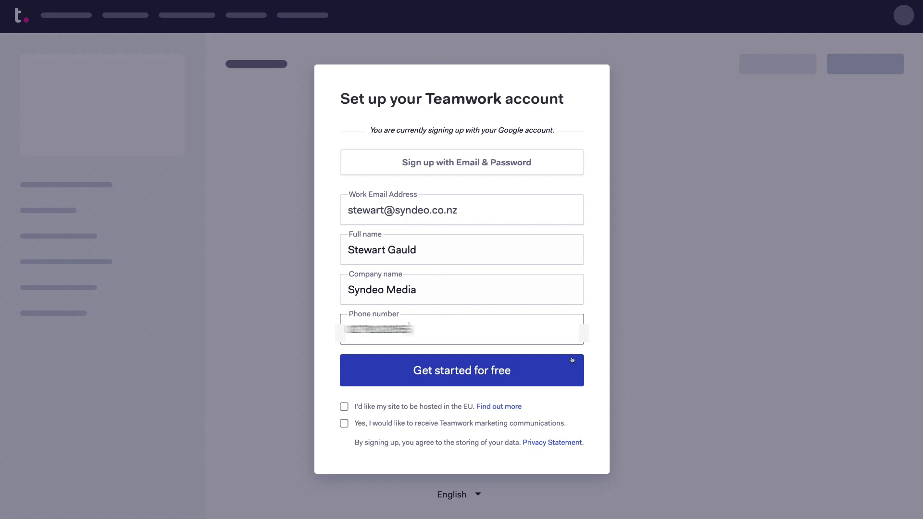
left_click(540, 378)
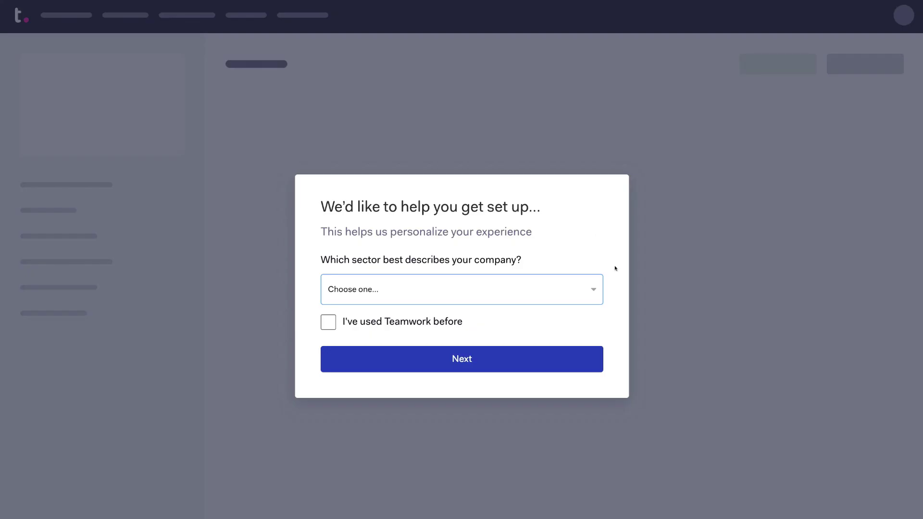
Complete the setup with Web development agency as the sector, skipping the sample project and team invitations, and dismiss the task-list introduction.
left_click(579, 288)
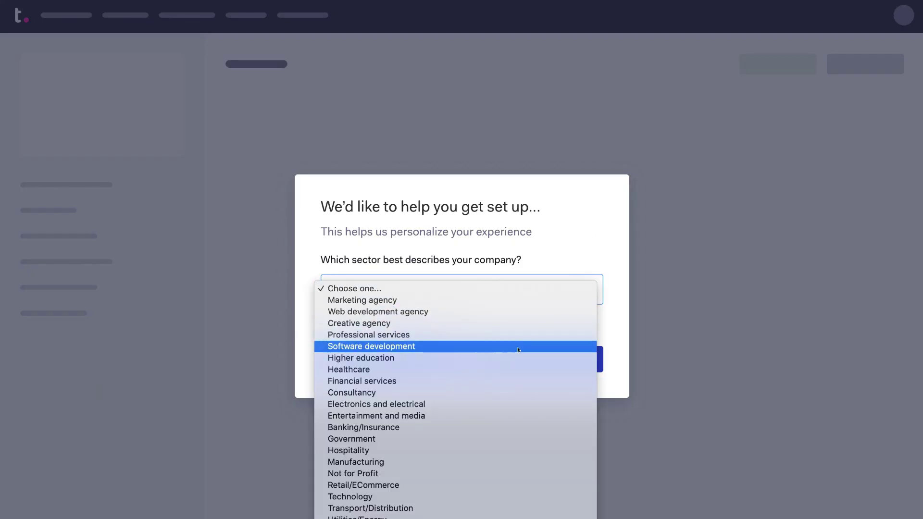
left_click(504, 312)
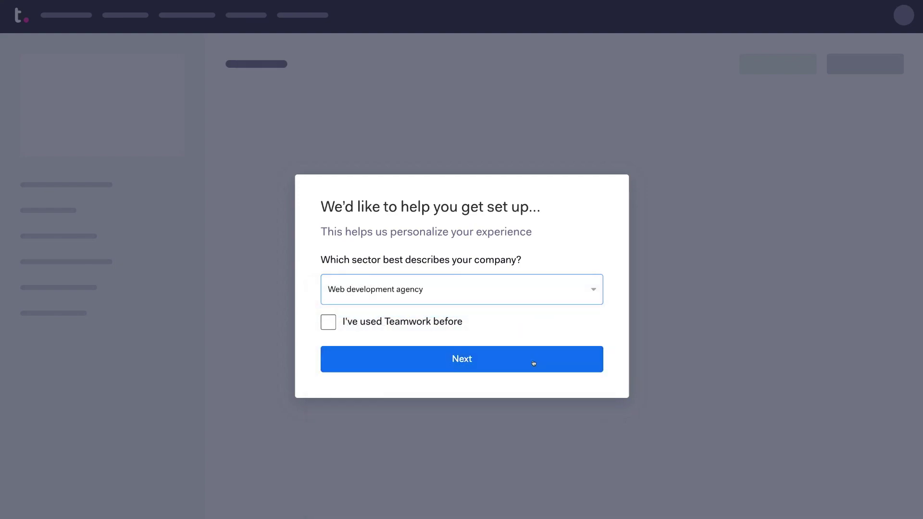
left_click(484, 367)
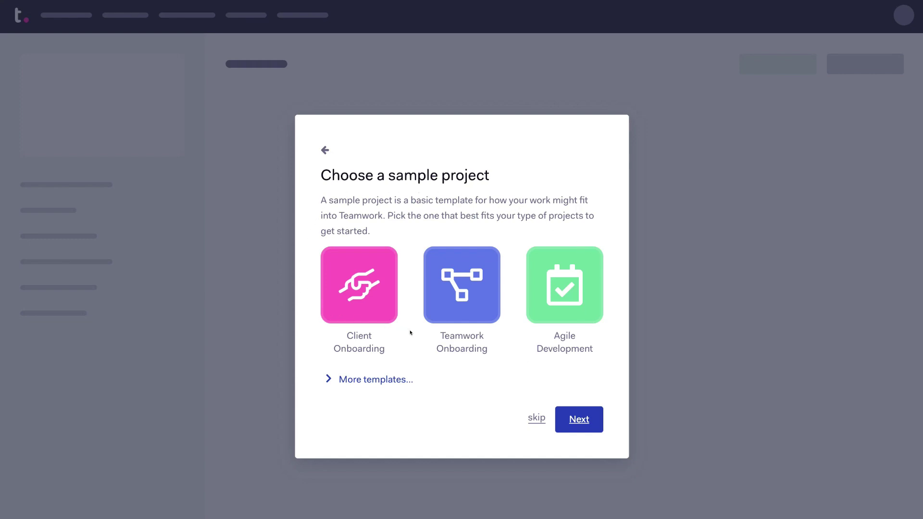
left_click(533, 418)
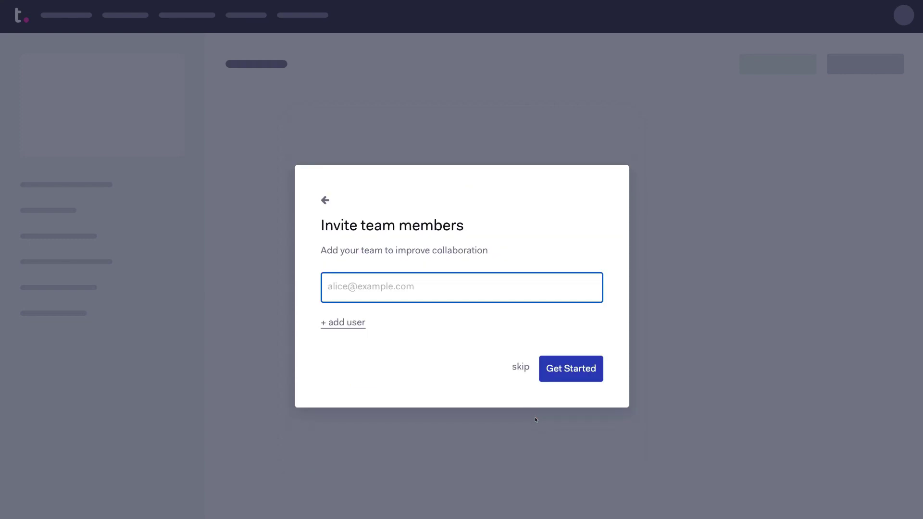
left_click(514, 366)
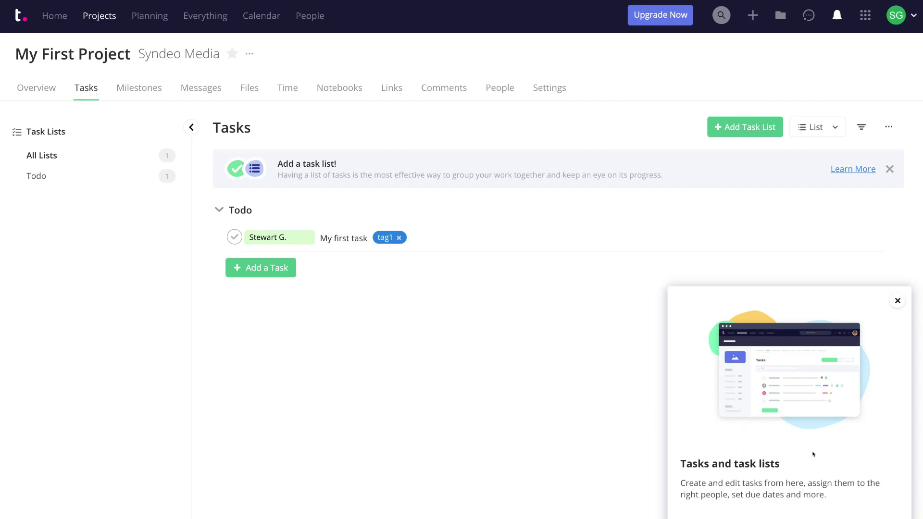
left_click(896, 301)
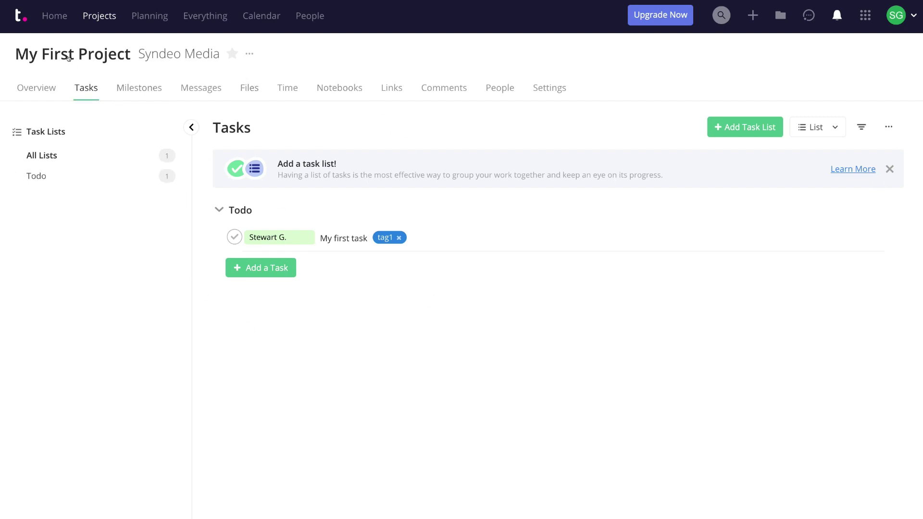
Review the My Work and My Projects pages of the home area, dismissing the Personal Tasks notice, and check the quick-add options.
left_click(53, 20)
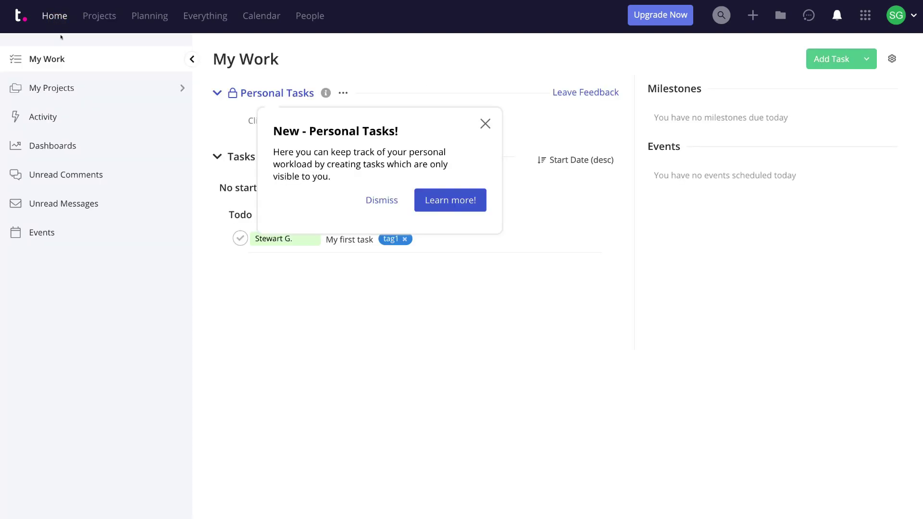
left_click(374, 197)
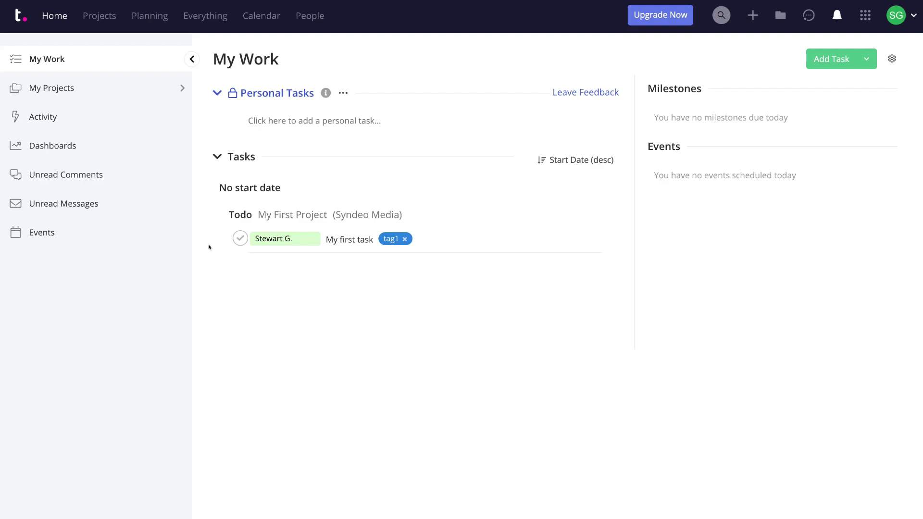
left_click(134, 87)
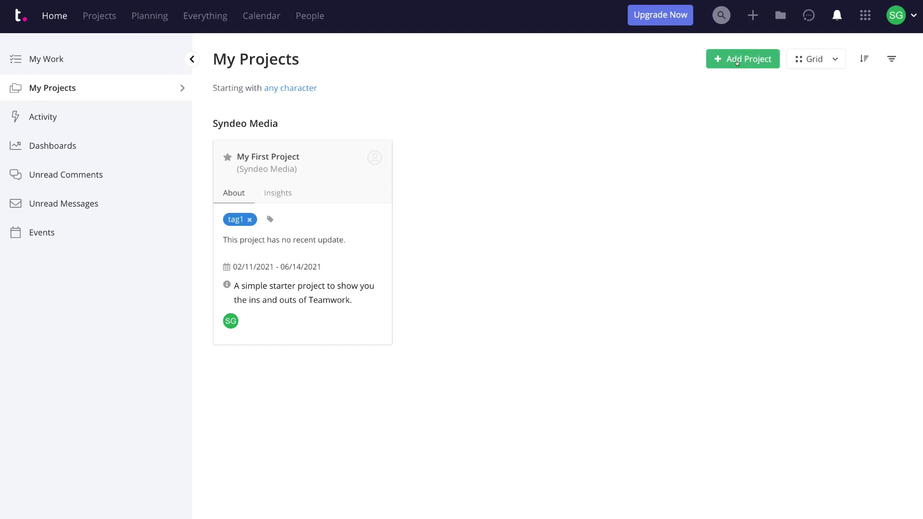
left_click(753, 15)
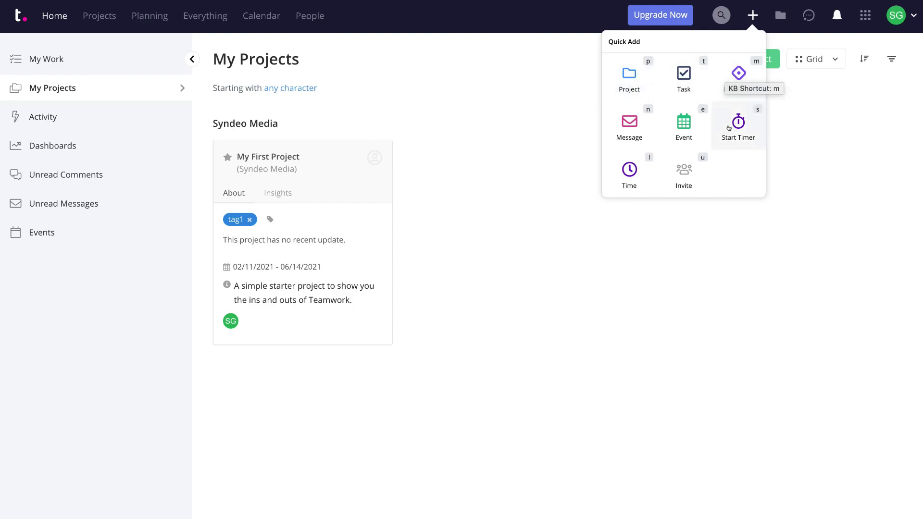
left_click(709, 228)
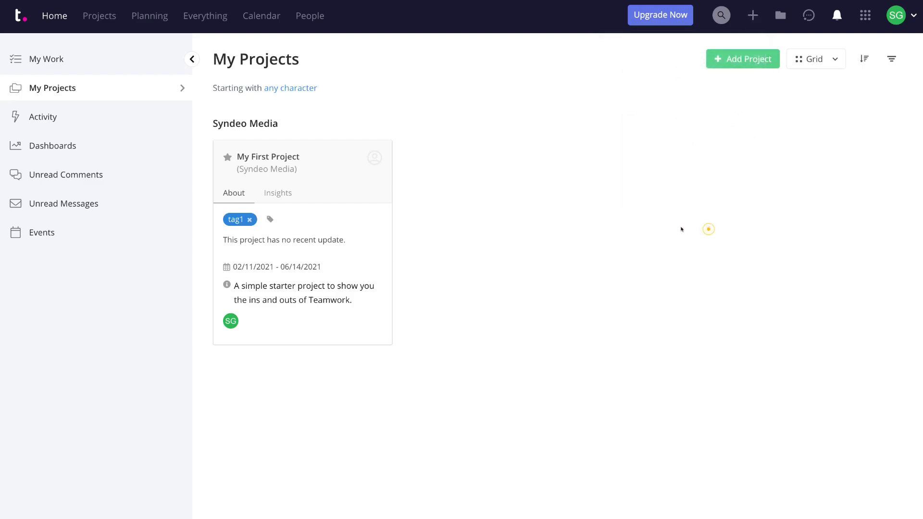
Look through the Activity, Dashboards, Unread Comments, Unread Messages and Events pages of the home area.
left_click(94, 118)
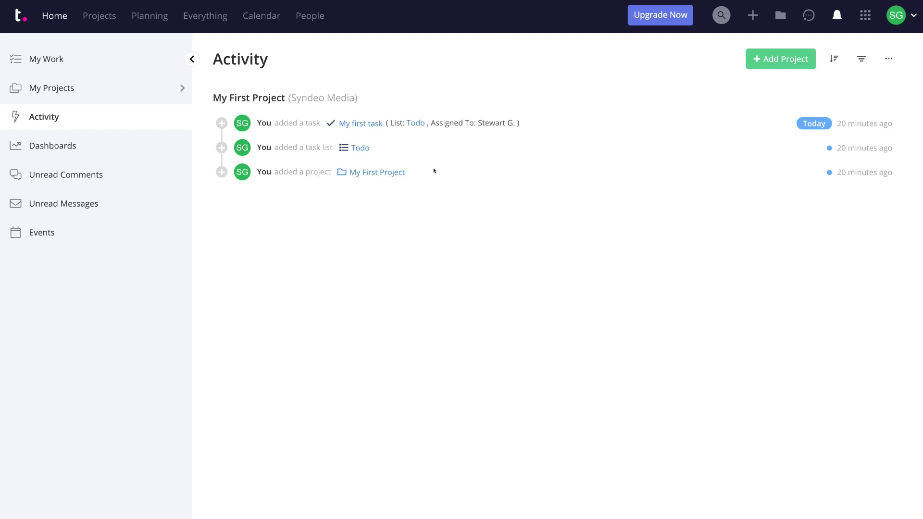
left_click(99, 145)
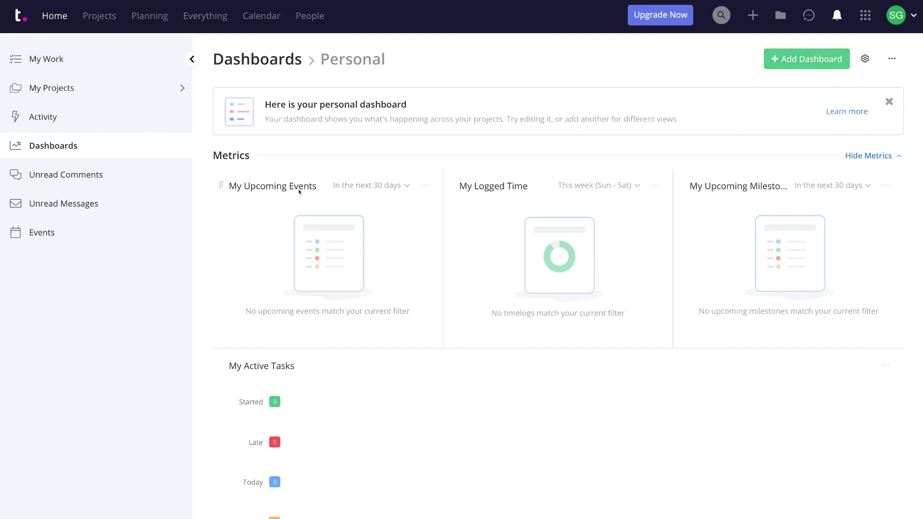
left_click(121, 172)
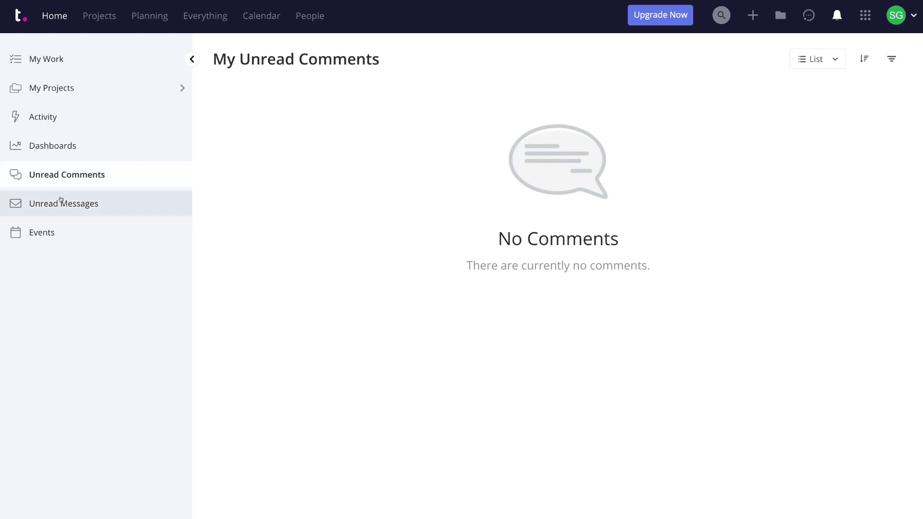
left_click(100, 200)
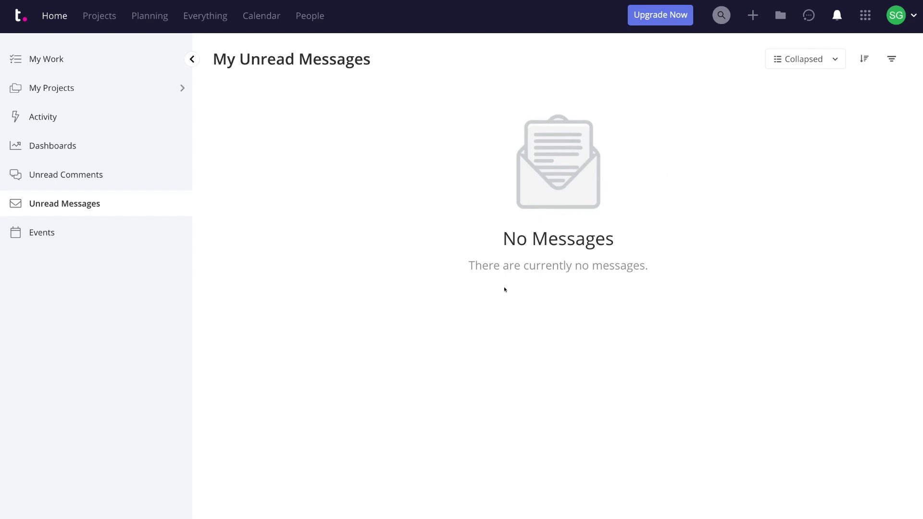
left_click(112, 237)
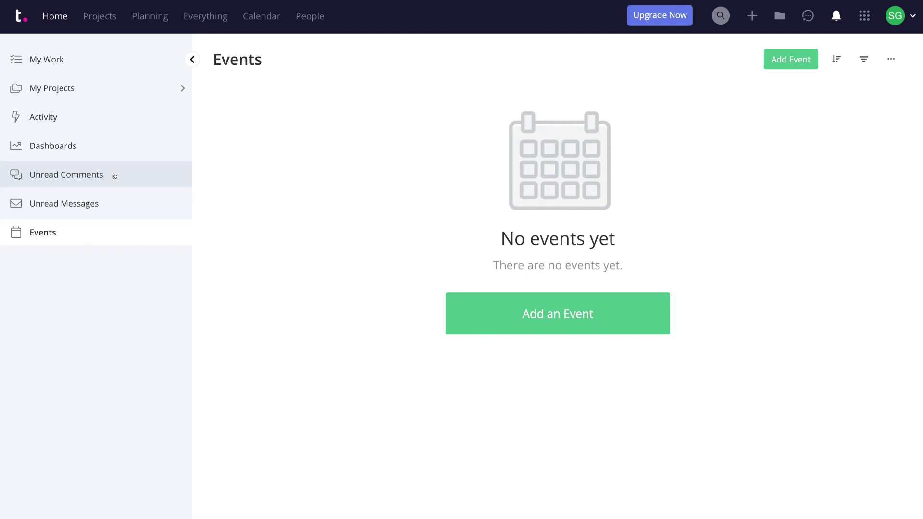
Open the People page and check the quick-add options for inviting someone.
left_click(310, 16)
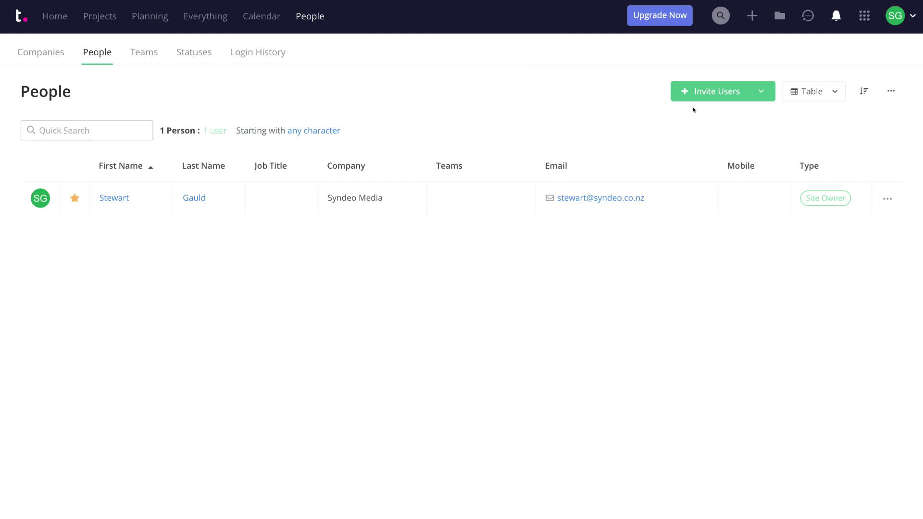
left_click(752, 15)
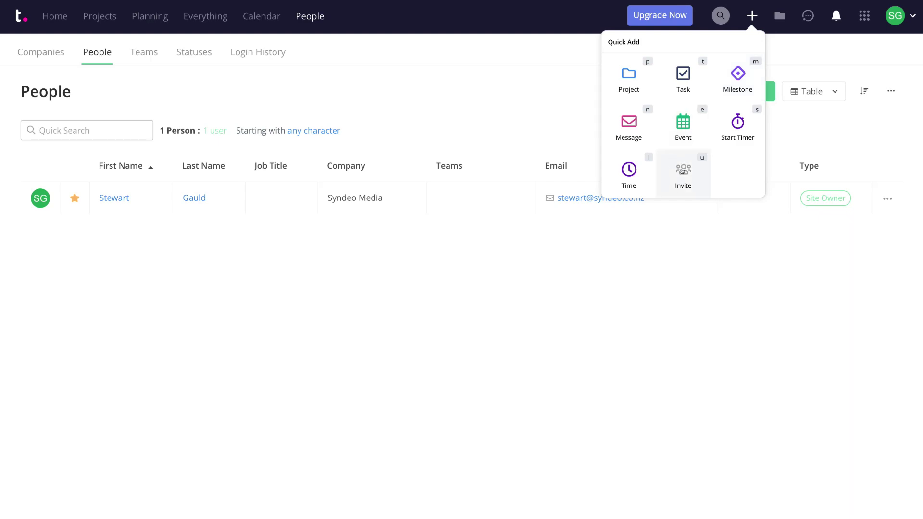
left_click(539, 122)
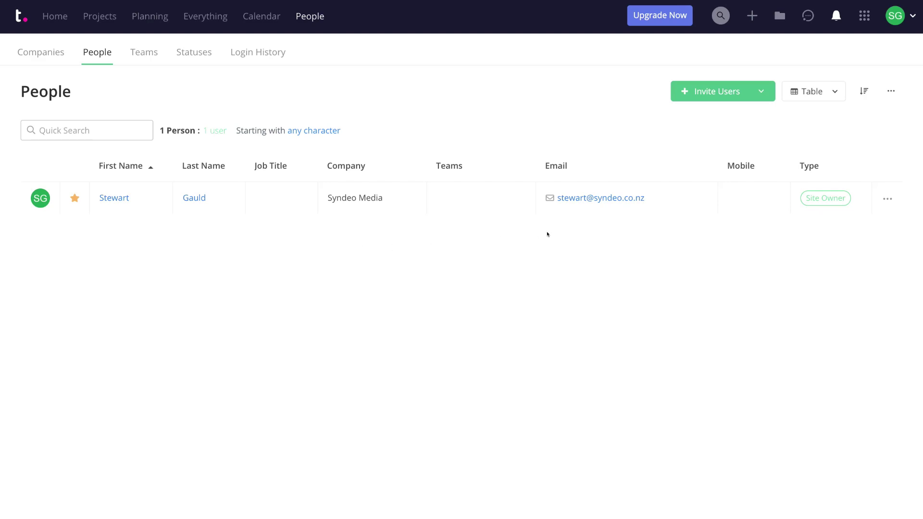
Start a user invitation and enter the invitee's first name, last name and email address.
left_click(725, 88)
left_click(276, 178)
type("Sam")
left_click(374, 178)
type("Smith")
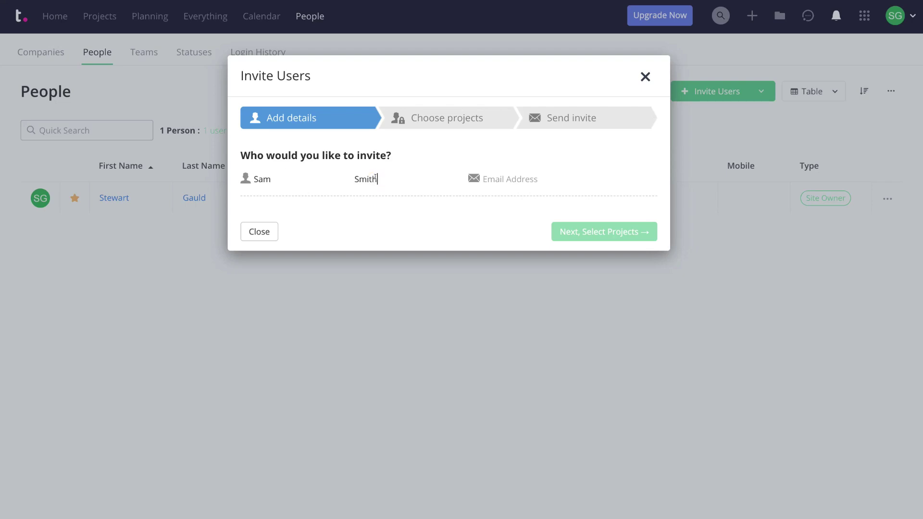
left_click(502, 177)
key("ctrl+v")
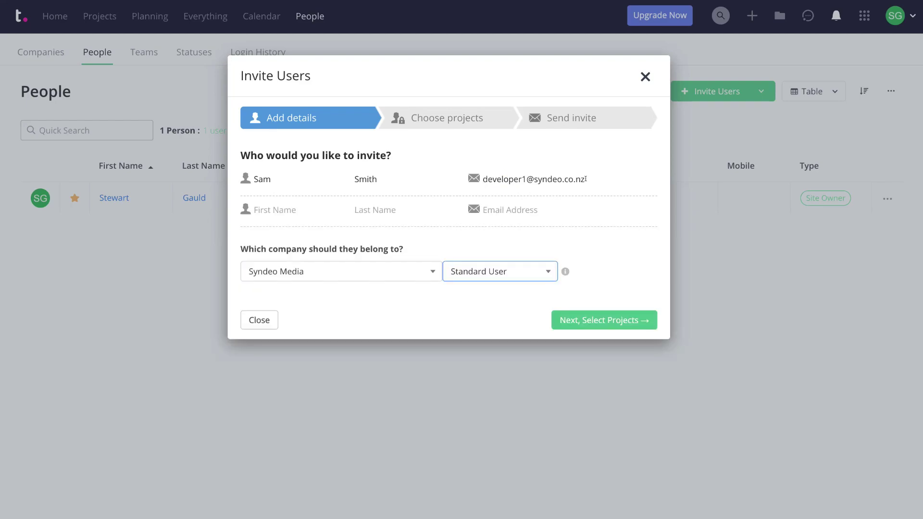
left_click(571, 209)
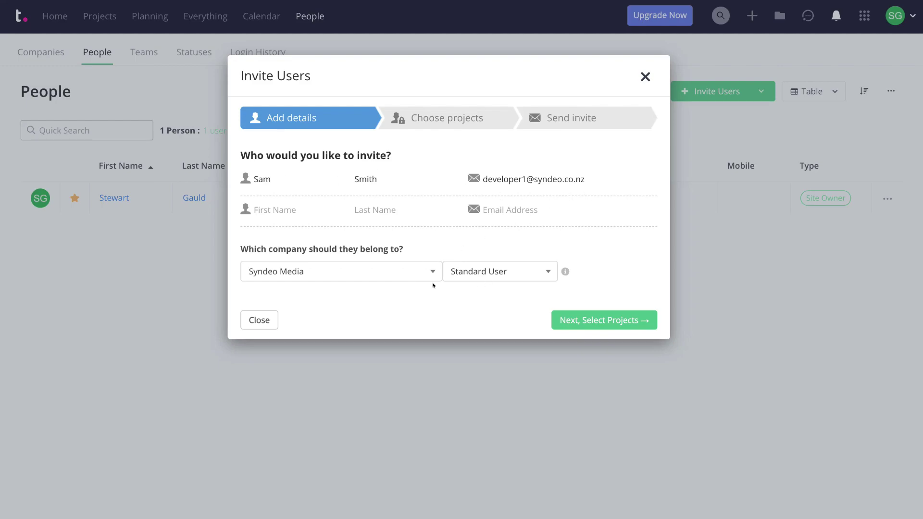
Keep Syndeo Media as the invitee's company and set the user type to Collaborator.
left_click(422, 271)
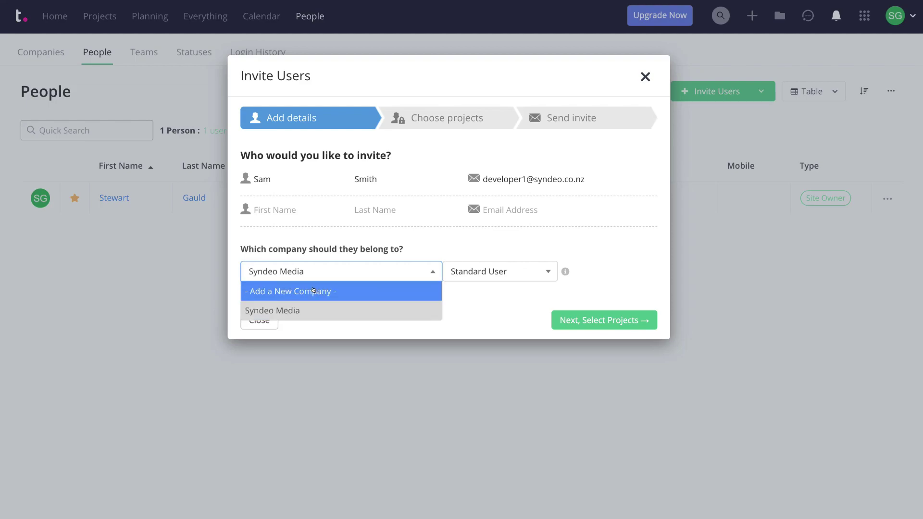
left_click(329, 303)
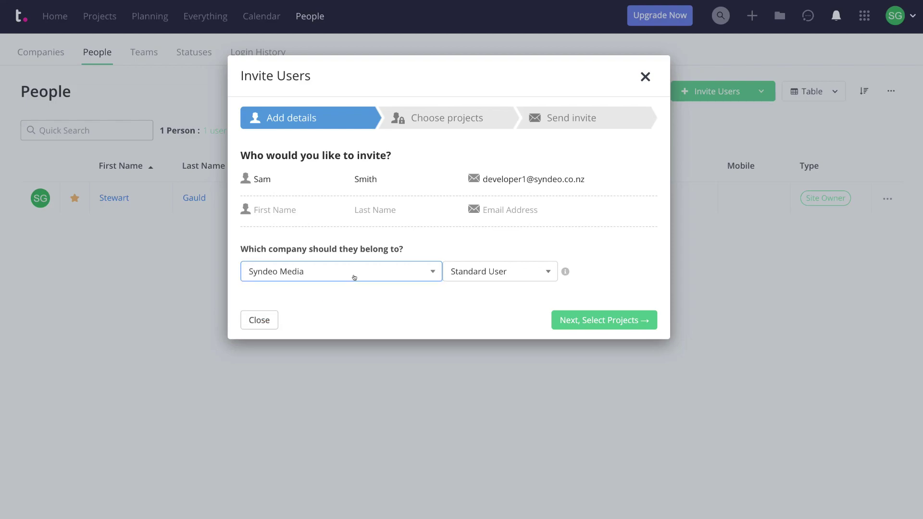
left_click(536, 270)
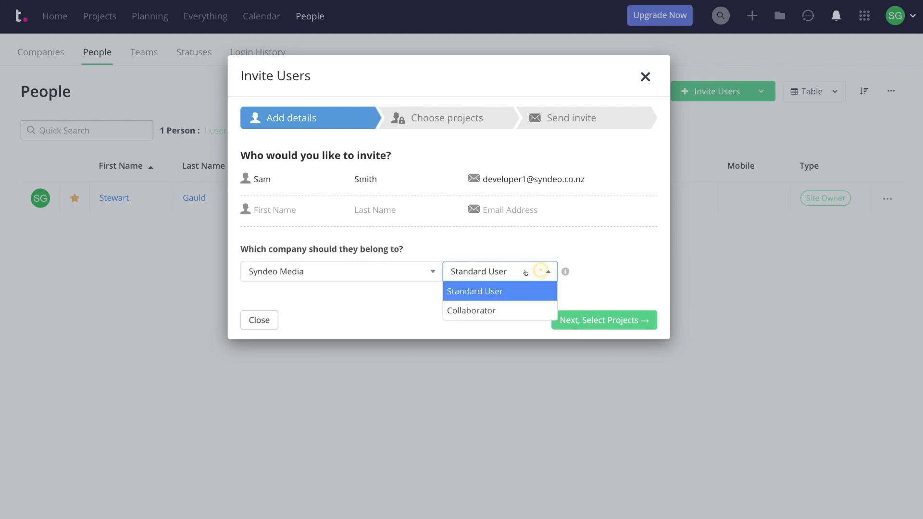
left_click(504, 309)
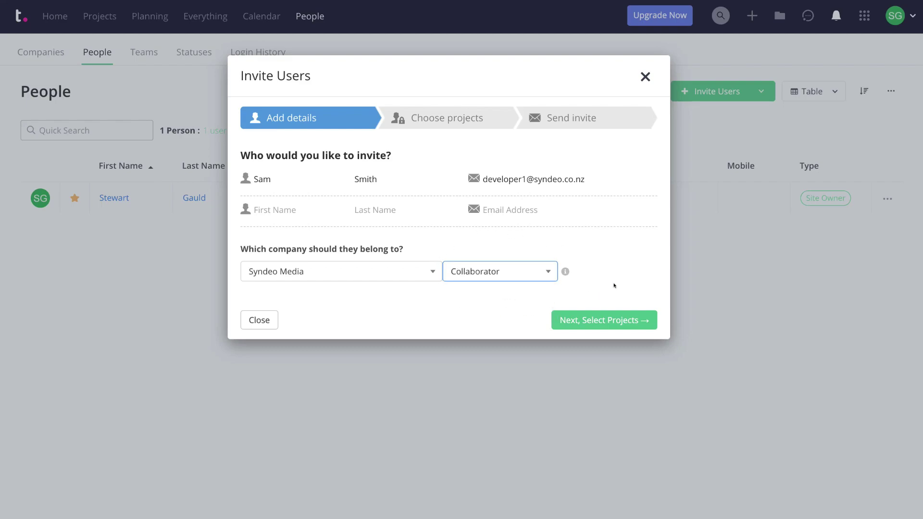
Give the invitee access to My First Project and send the invitation without a welcome message.
left_click(601, 321)
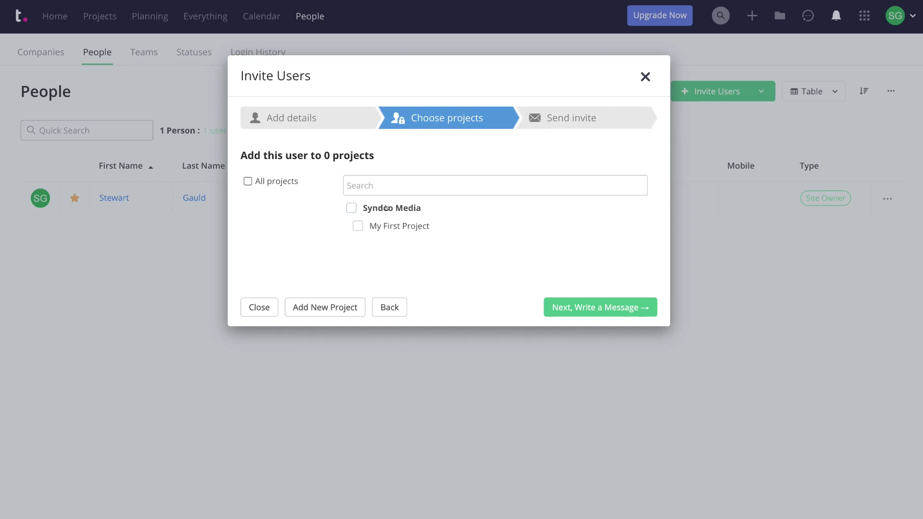
left_click(356, 226)
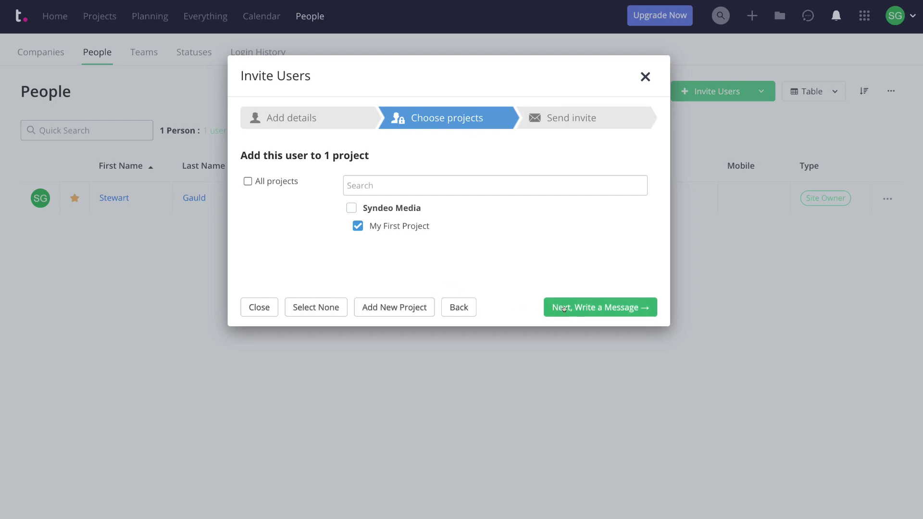
left_click(591, 309)
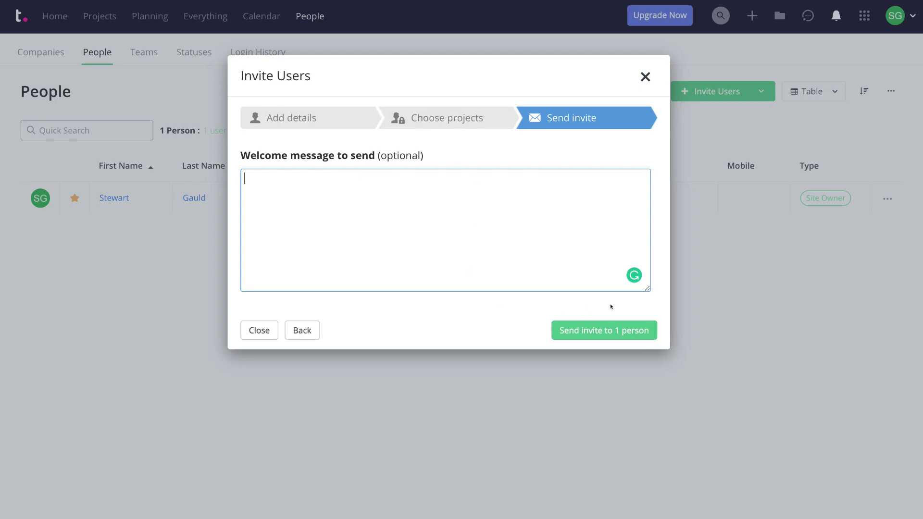
left_click(623, 331)
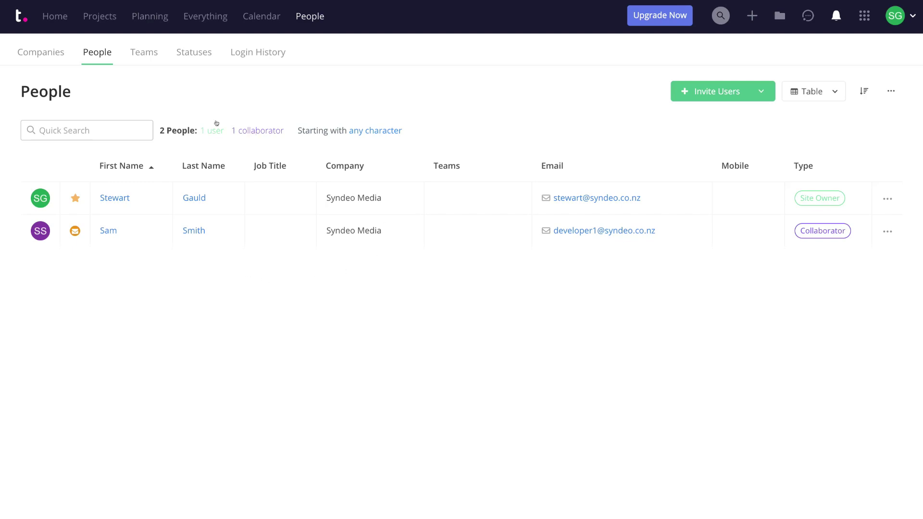
Return to the home area and check the quick-add options for creating a project.
left_click(62, 28)
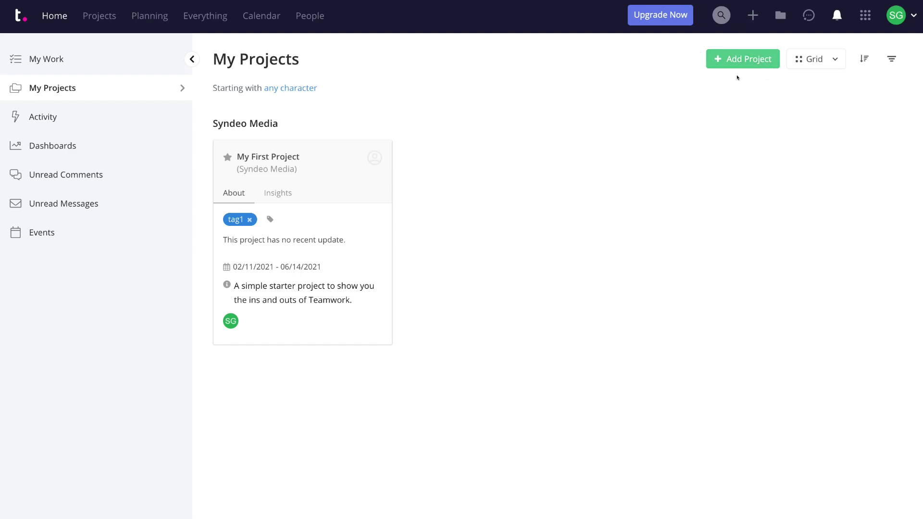
left_click(749, 15)
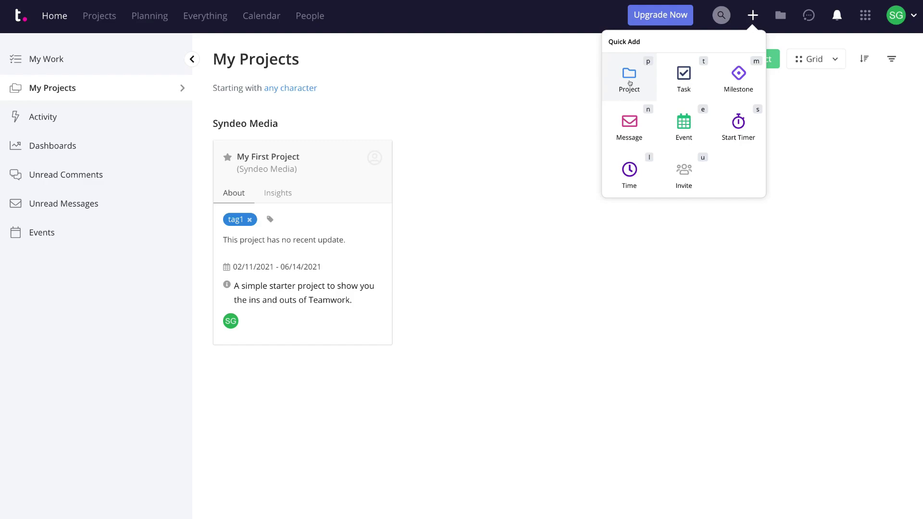
left_click(544, 99)
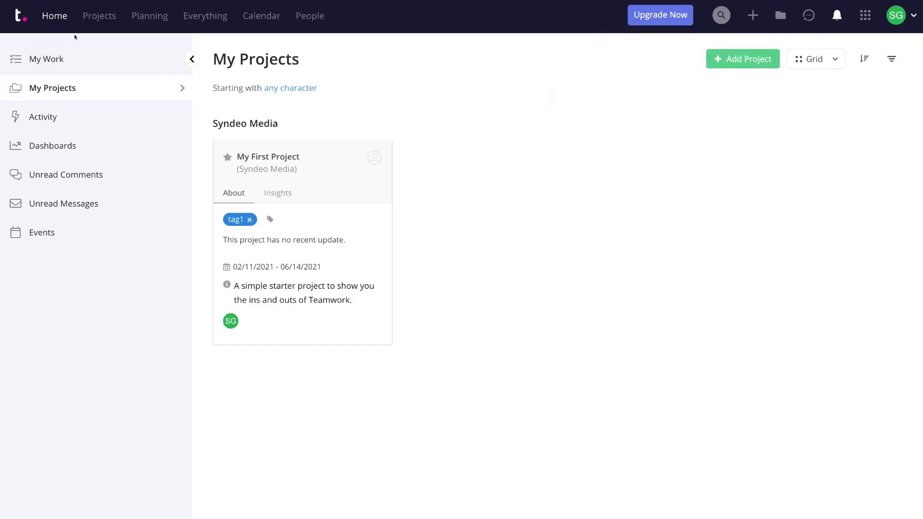
Create a project named Web Design (Client A) with the description "This is the project workflow for the full web development of Client A.".
left_click(99, 16)
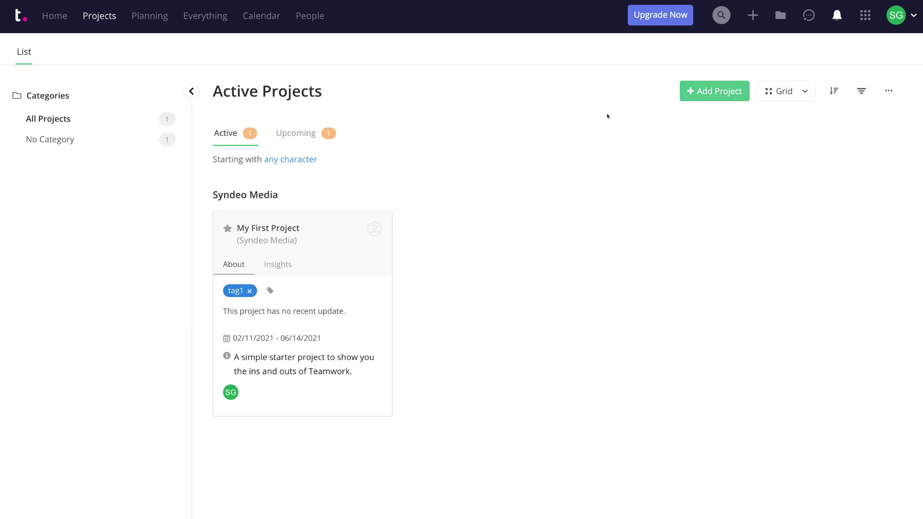
left_click(697, 94)
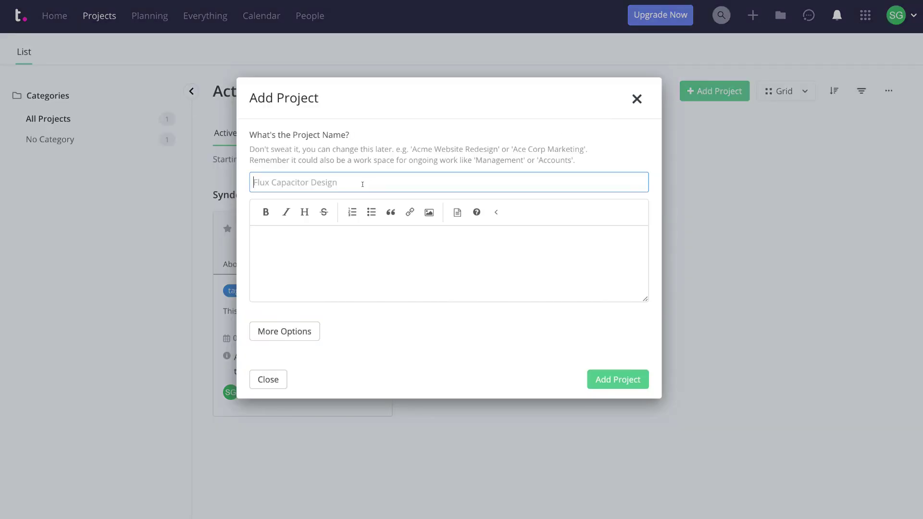
type("Web Design (Client A)")
left_click(338, 247)
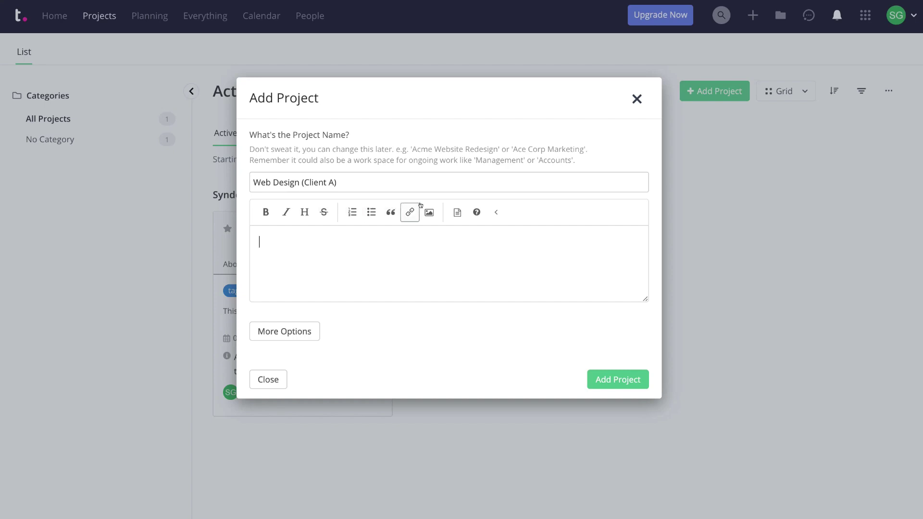
left_click(292, 241)
type("This is the project workflow for the full web development of Client A.")
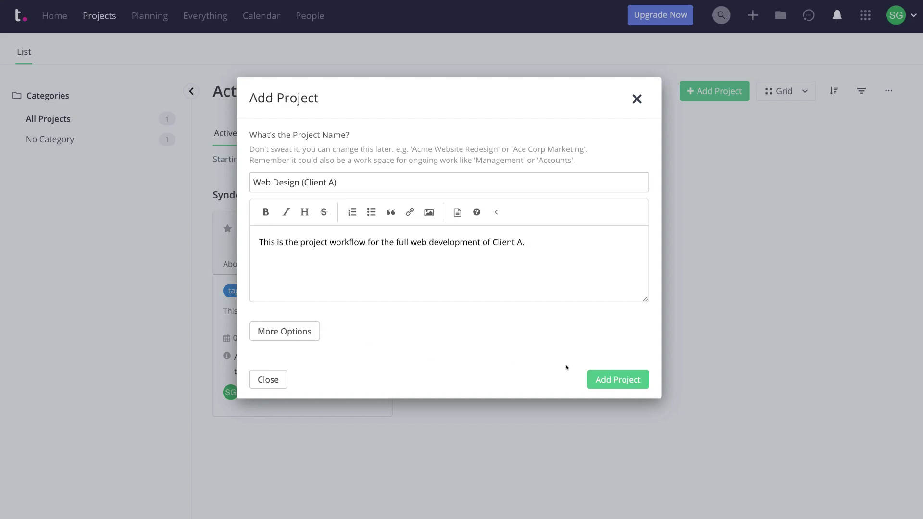
left_click(605, 378)
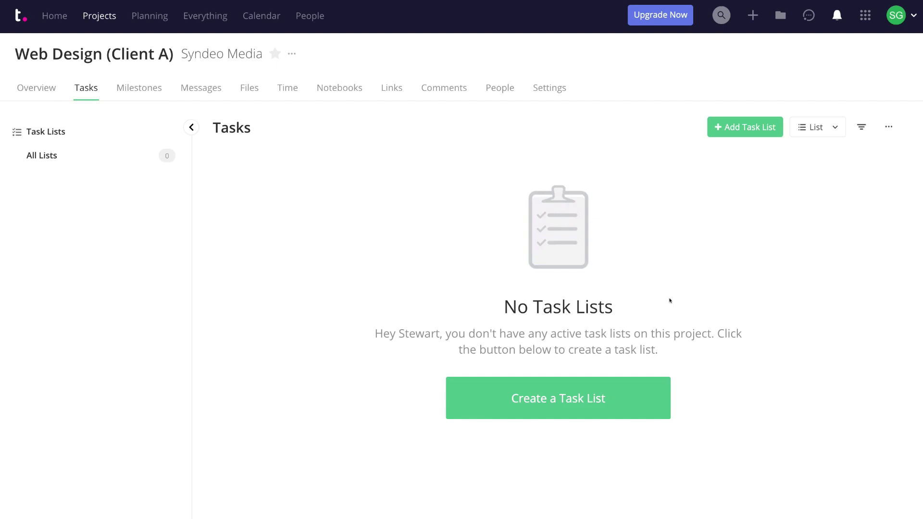
Start a task list named Website Pages in the project and check its optional notes.
left_click(634, 401)
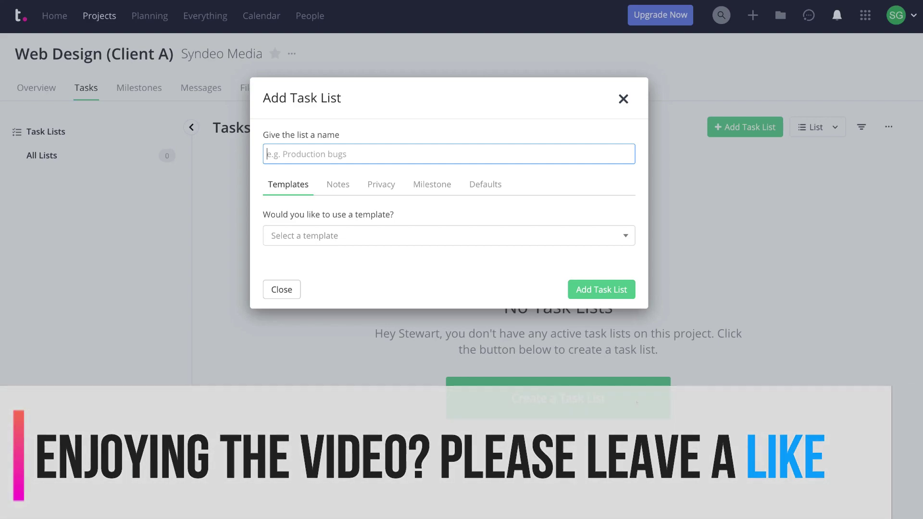
type("Website Pages")
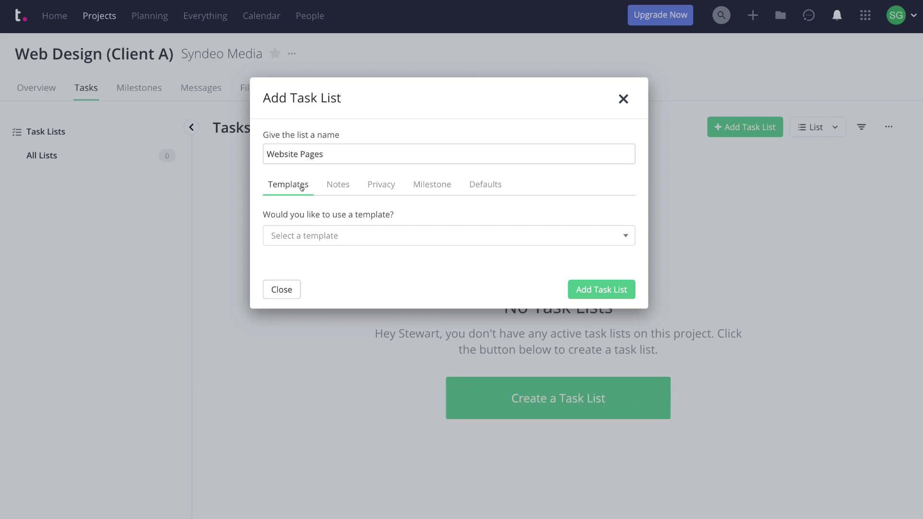
left_click(334, 185)
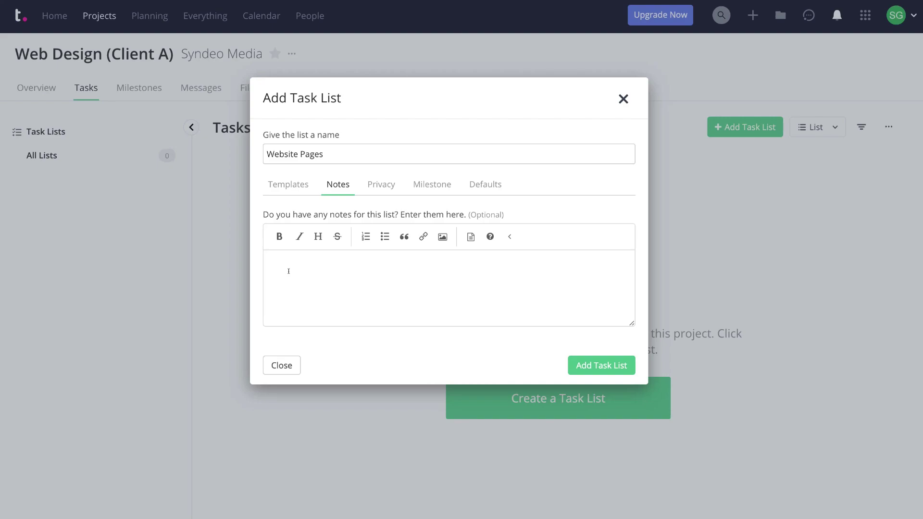
Check the privacy choices for people and teams, keep the list viewable by everybody on the project, and add the task list.
left_click(375, 183)
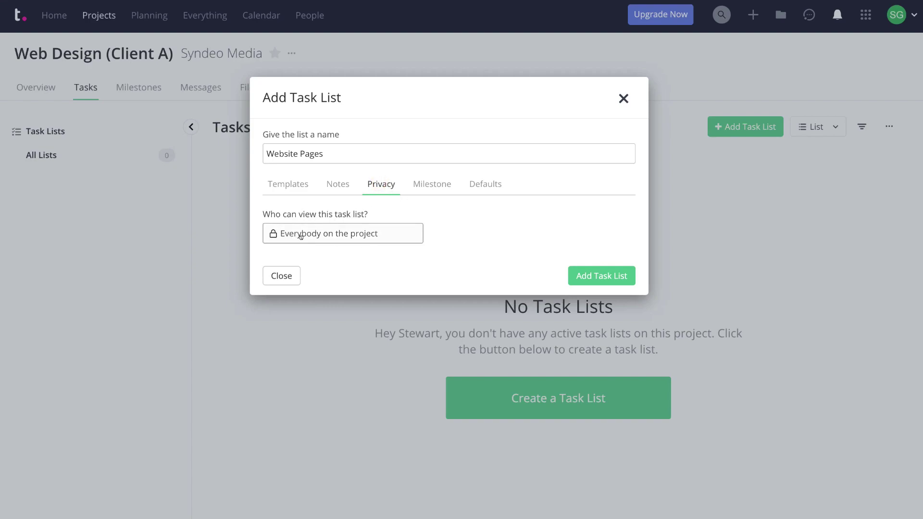
left_click(386, 234)
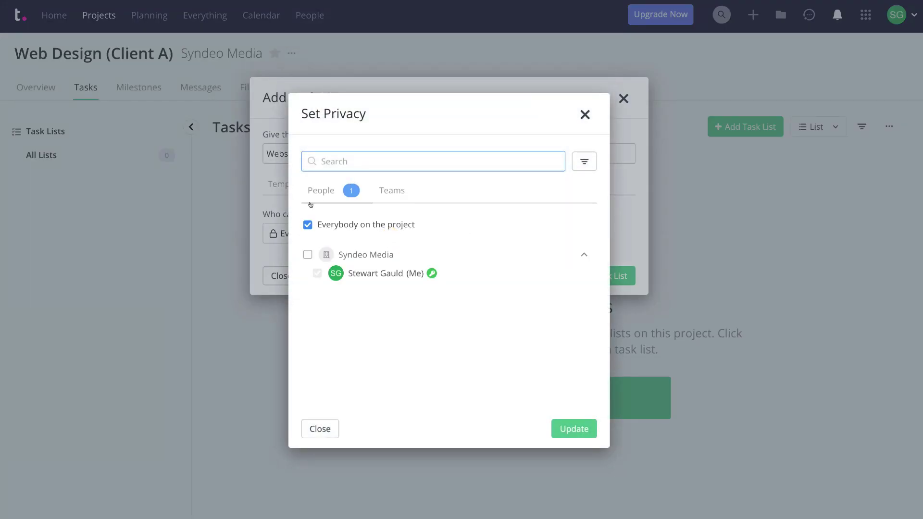
left_click(306, 255)
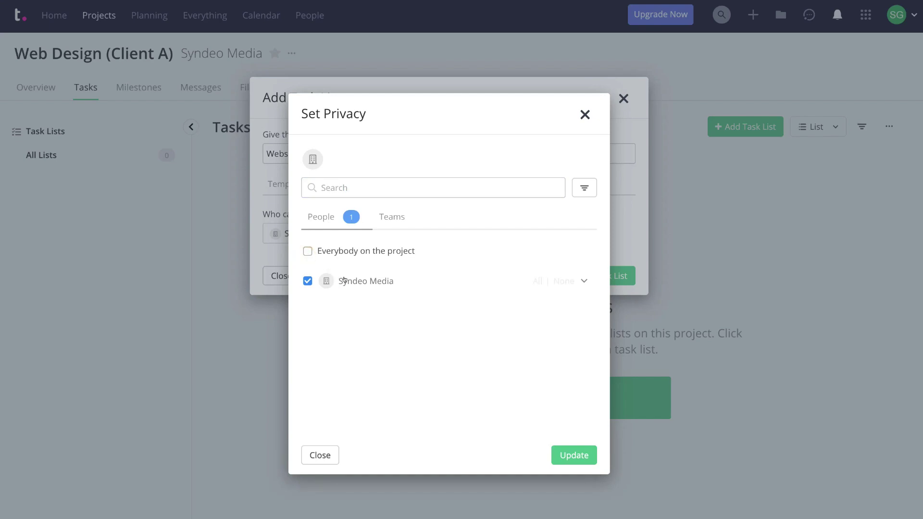
left_click(304, 251)
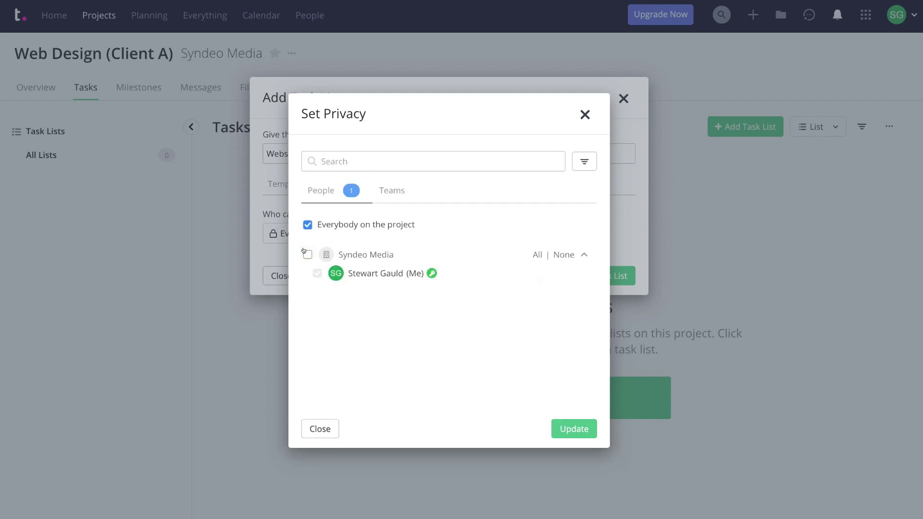
left_click(391, 195)
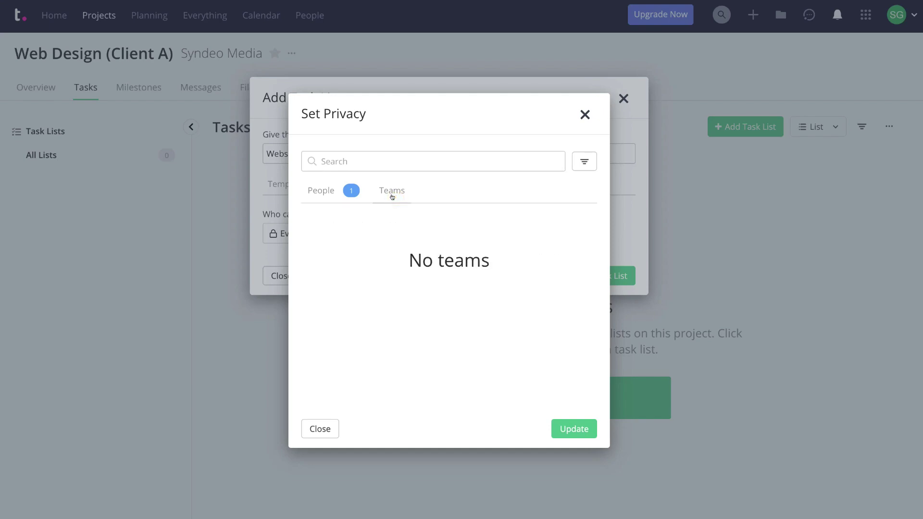
left_click(324, 191)
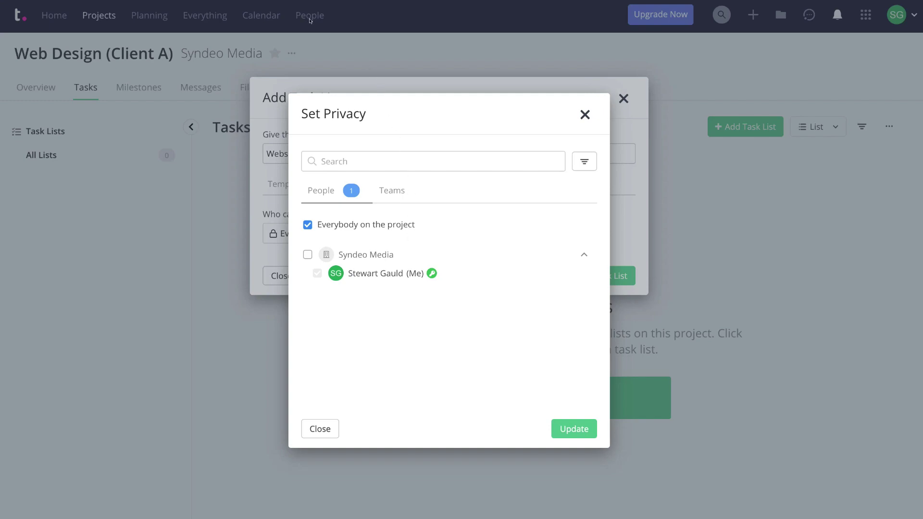
left_click(319, 427)
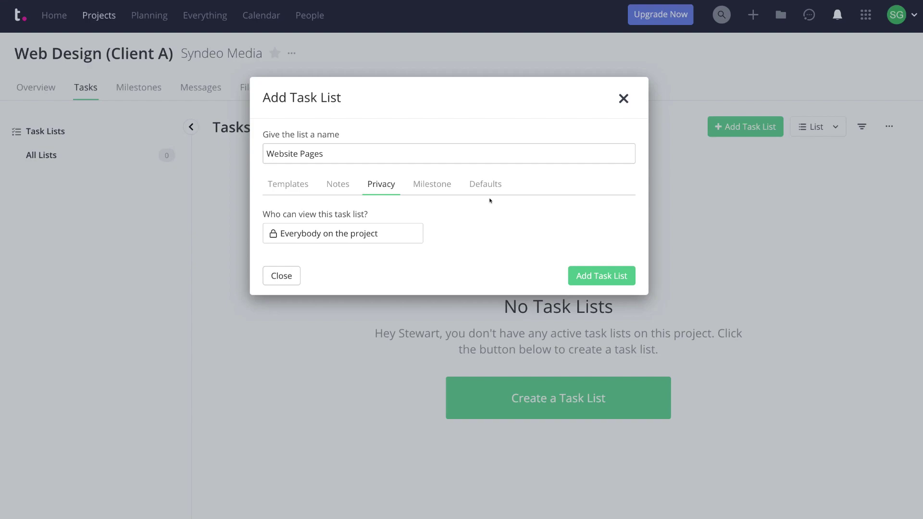
left_click(608, 275)
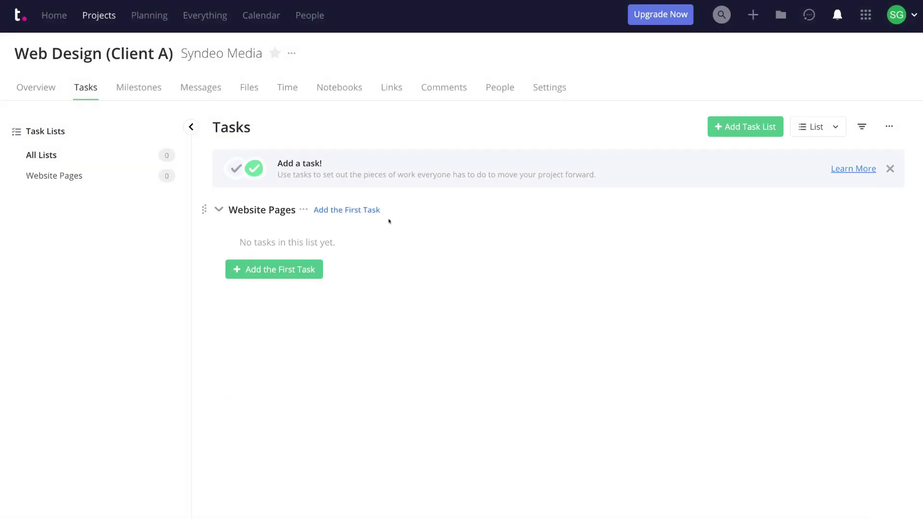
Open the invited collaborator's profile and look at the projects assigned to them.
mouse_move(196, 57)
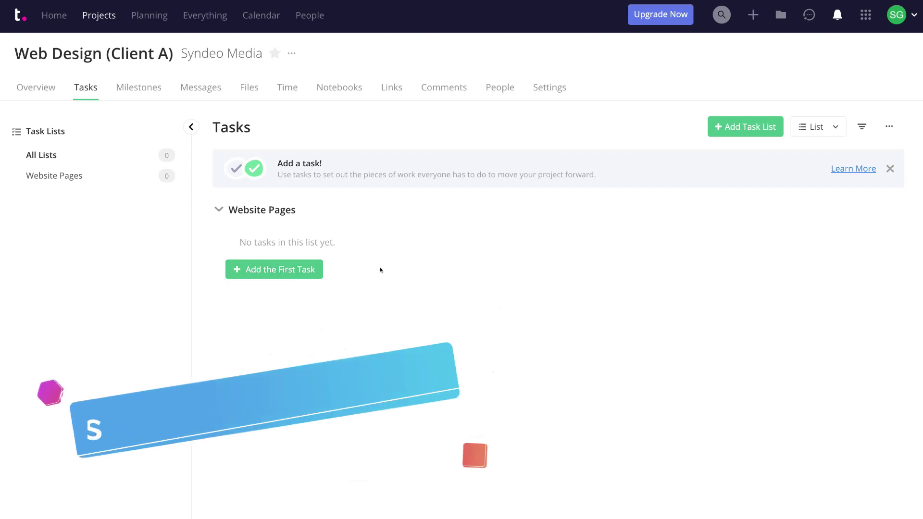
left_click(306, 18)
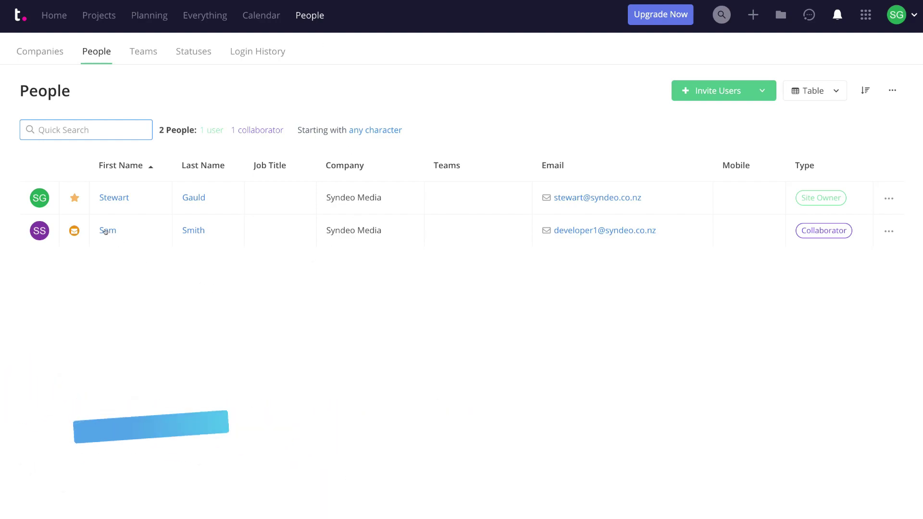
left_click(104, 232)
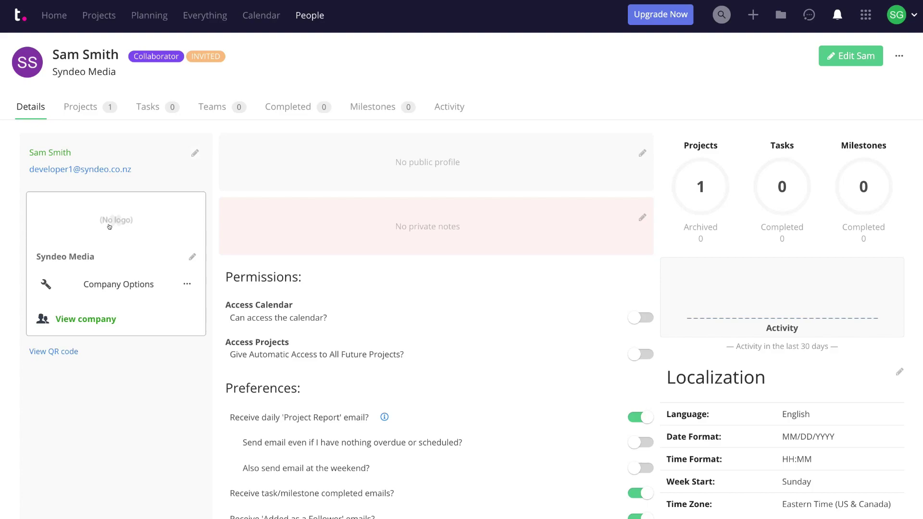
left_click(83, 108)
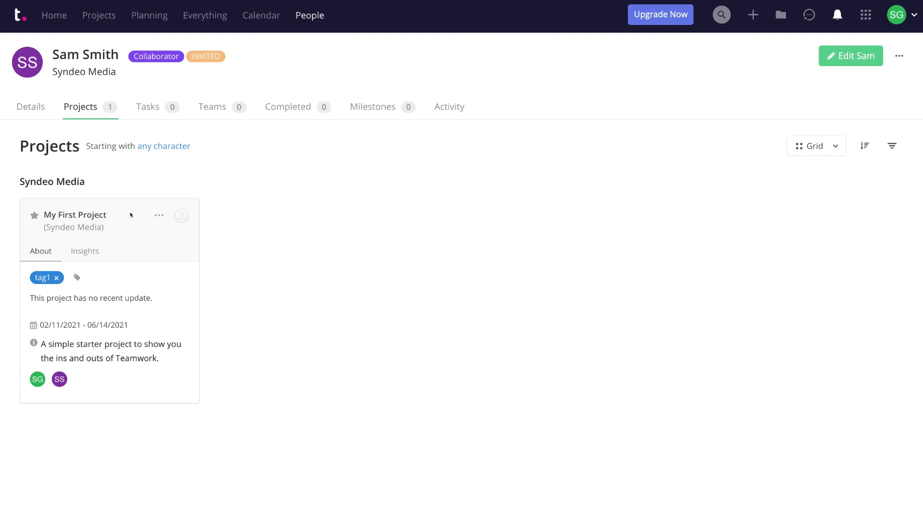
Edit the collaborator's permissions to give automatic access to all future projects.
left_click(840, 61)
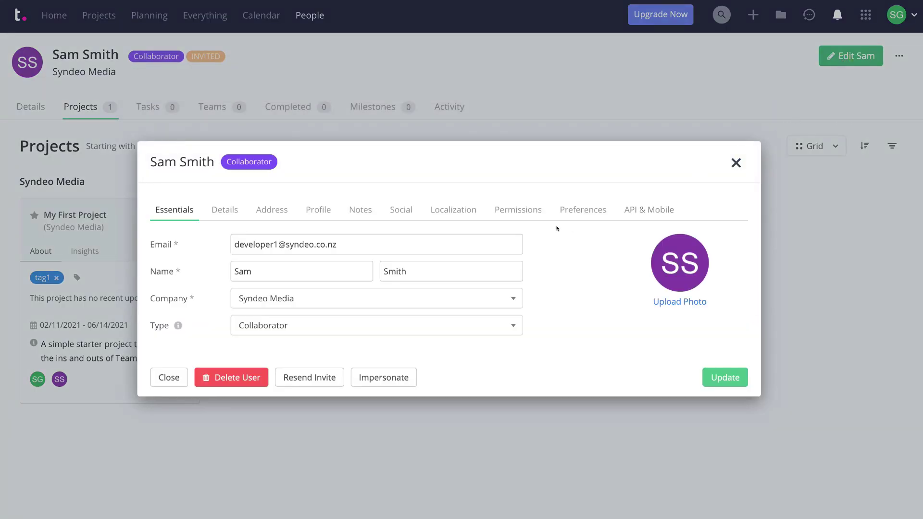
left_click(513, 210)
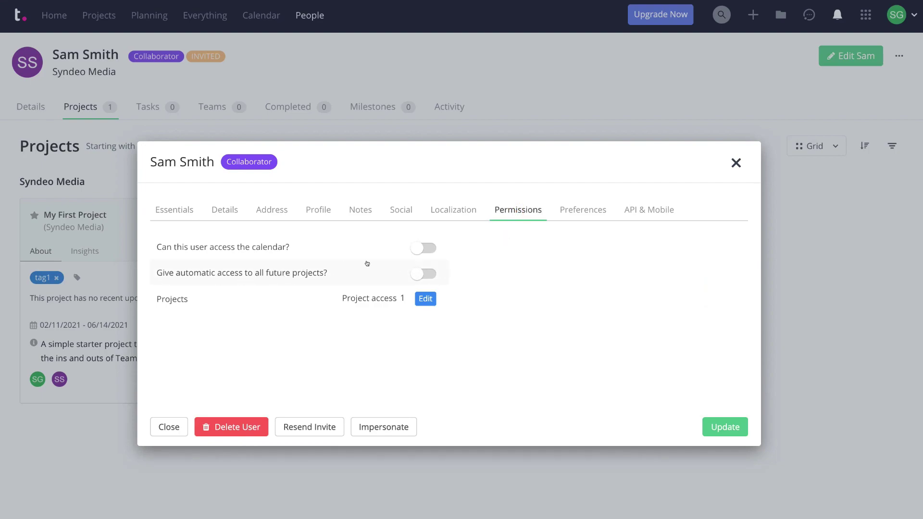
left_click(422, 272)
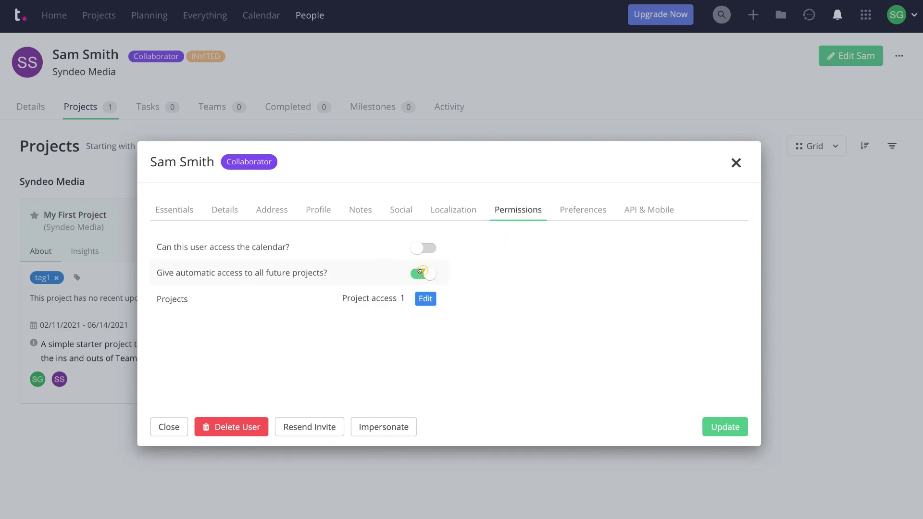
Give the collaborator access to the Web Design (Client A) project, save the user's changes, and open that project.
left_click(425, 299)
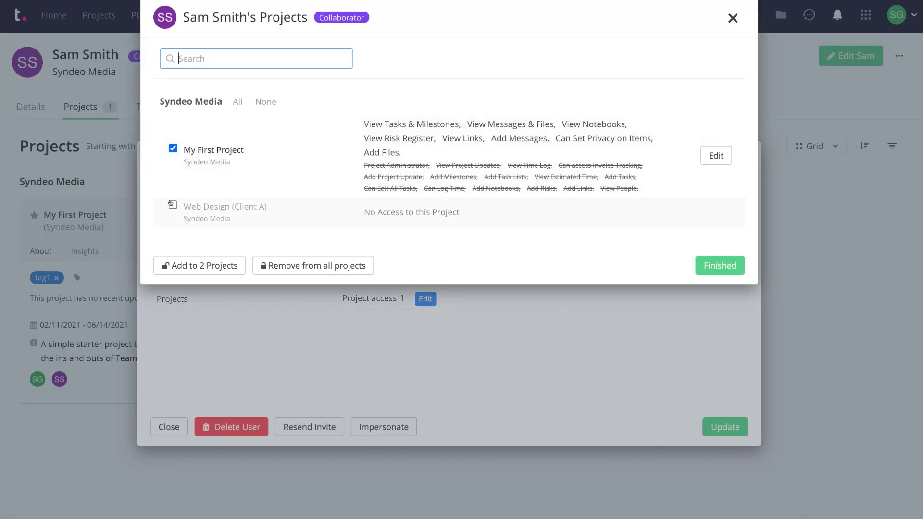
left_click(172, 204)
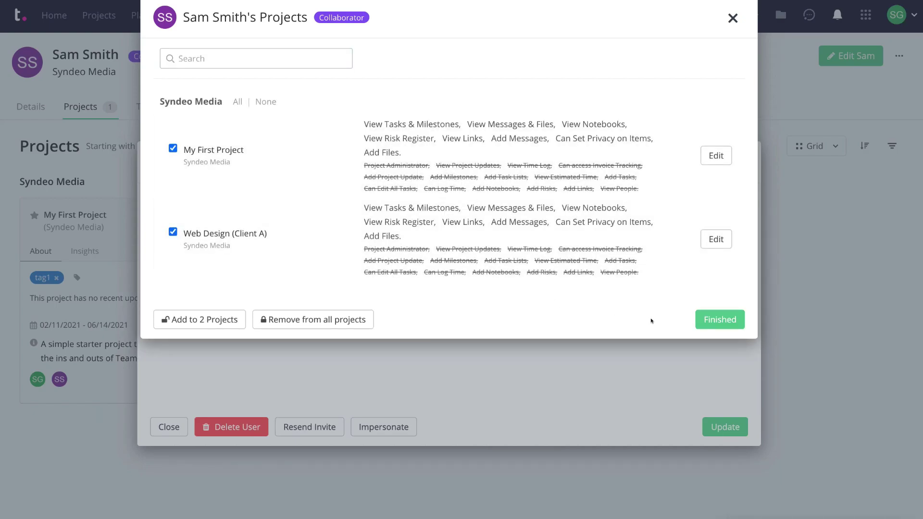
left_click(710, 322)
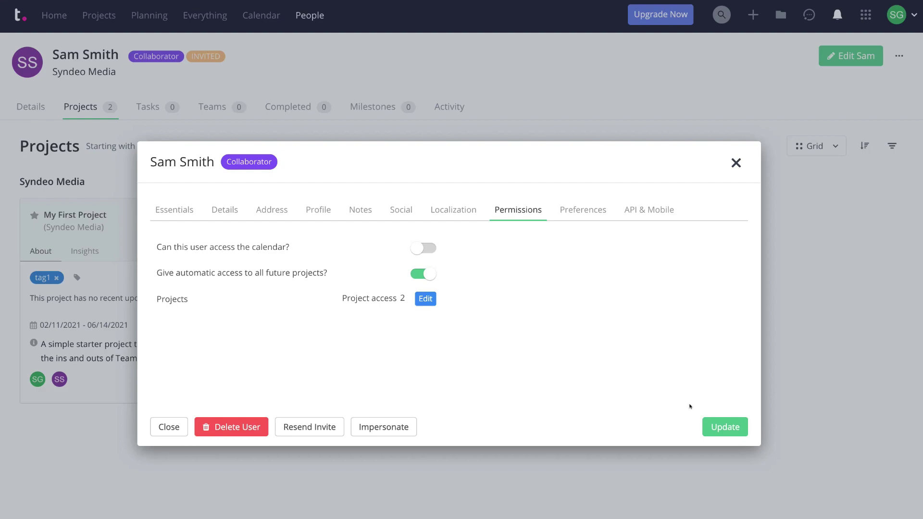
left_click(721, 427)
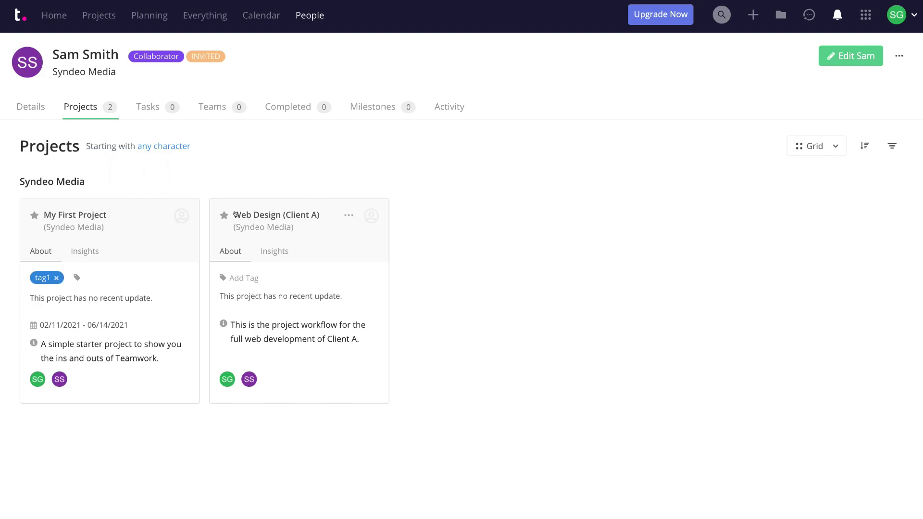
left_click(264, 214)
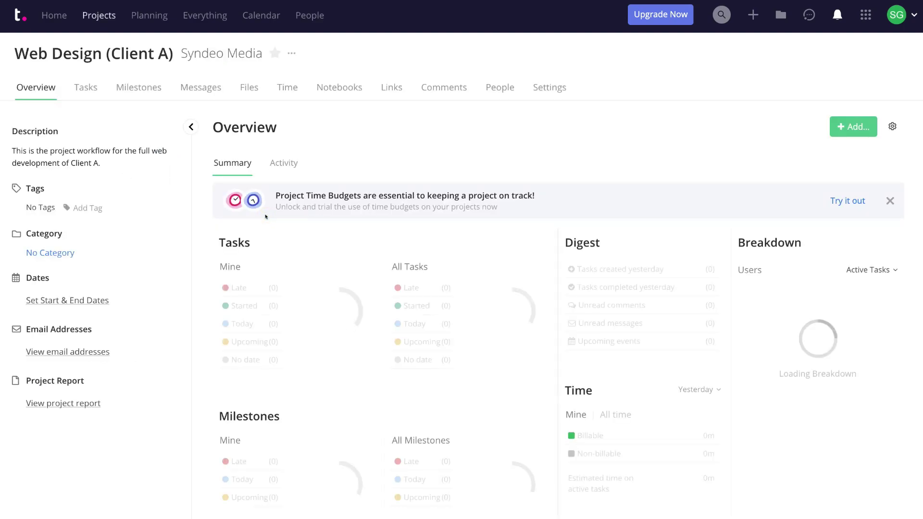
Start a first task named Contact Page in the Website Pages list and assign it to the invited collaborator.
left_click(82, 93)
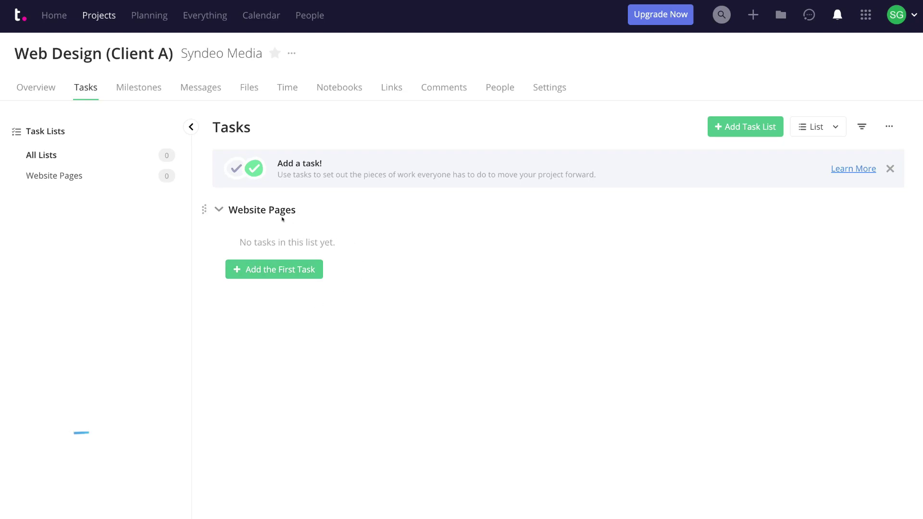
left_click(275, 272)
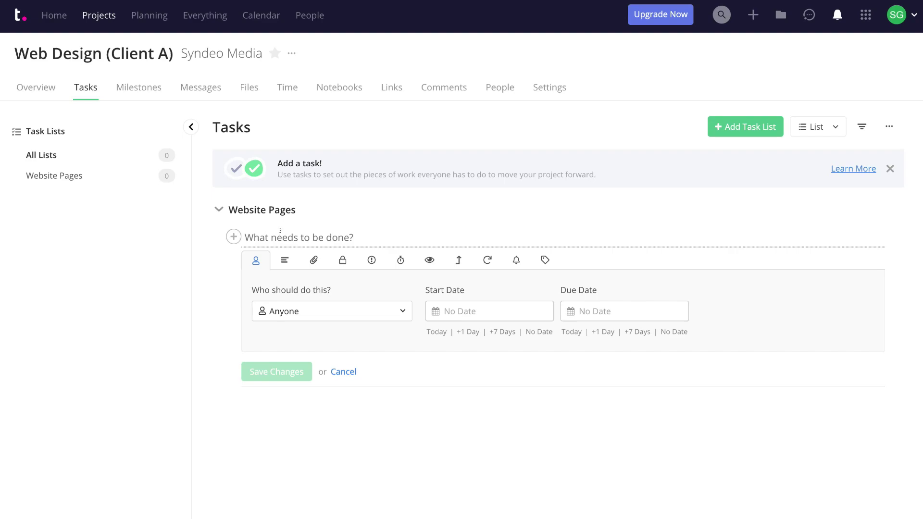
type("Contact Page")
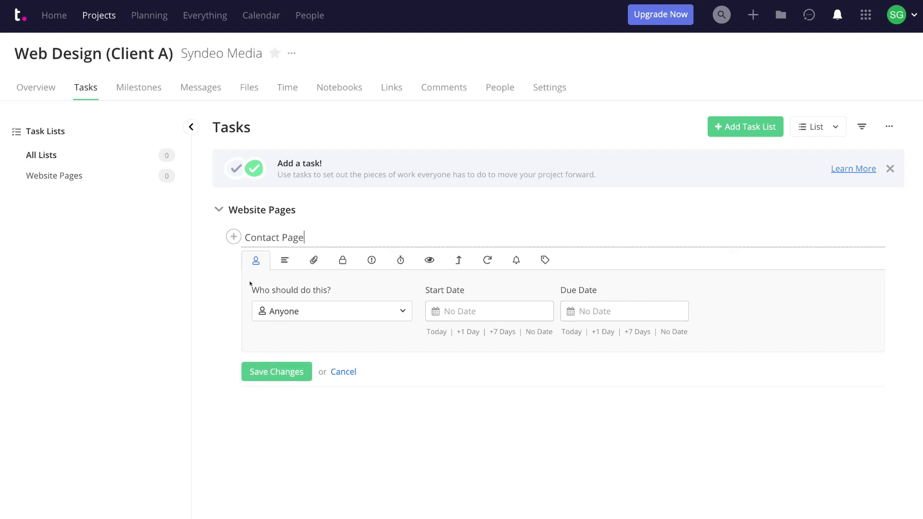
left_click(400, 308)
left_click(466, 226)
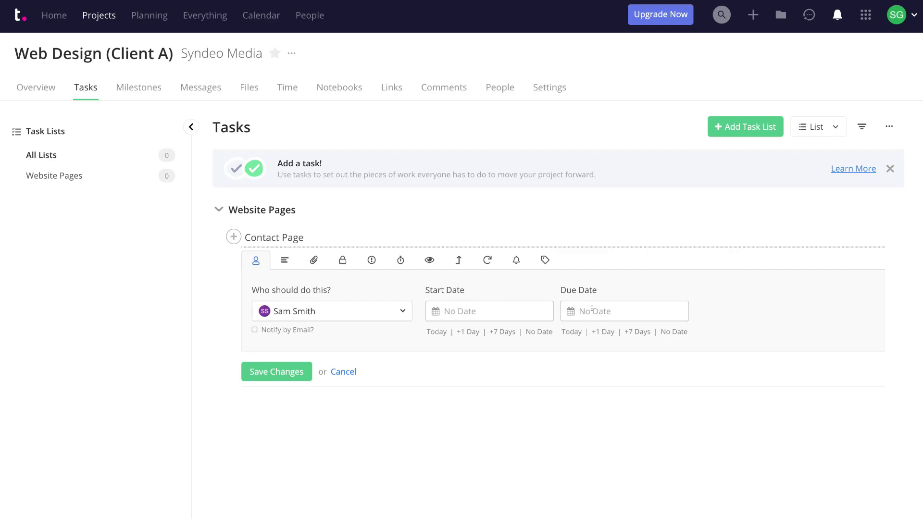
Set the task's start date to 02/17/2021 and due date to 02/24/2021, and have the assignee notified by email.
left_click(496, 331)
left_click(605, 307)
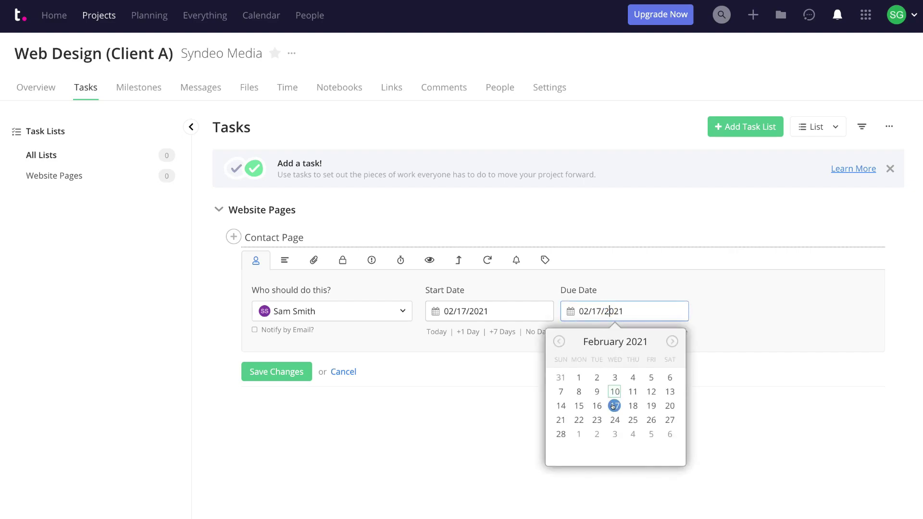
left_click(612, 420)
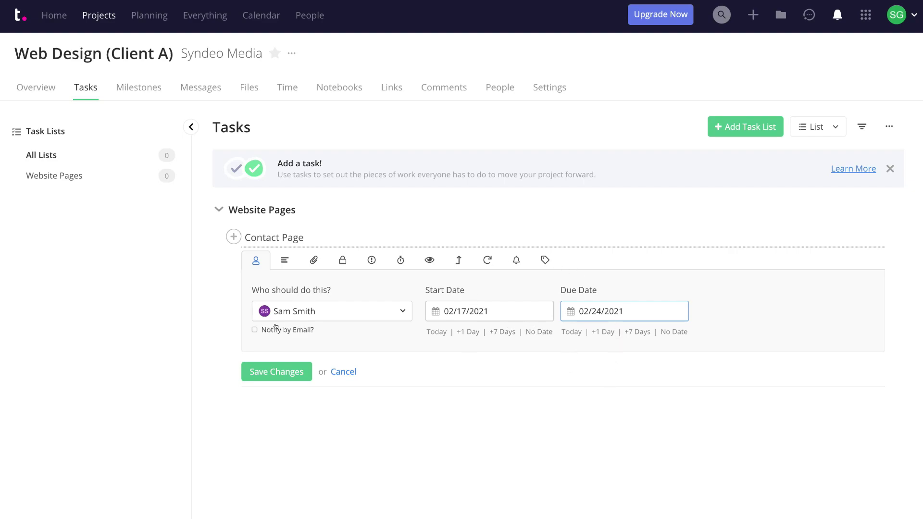
left_click(254, 330)
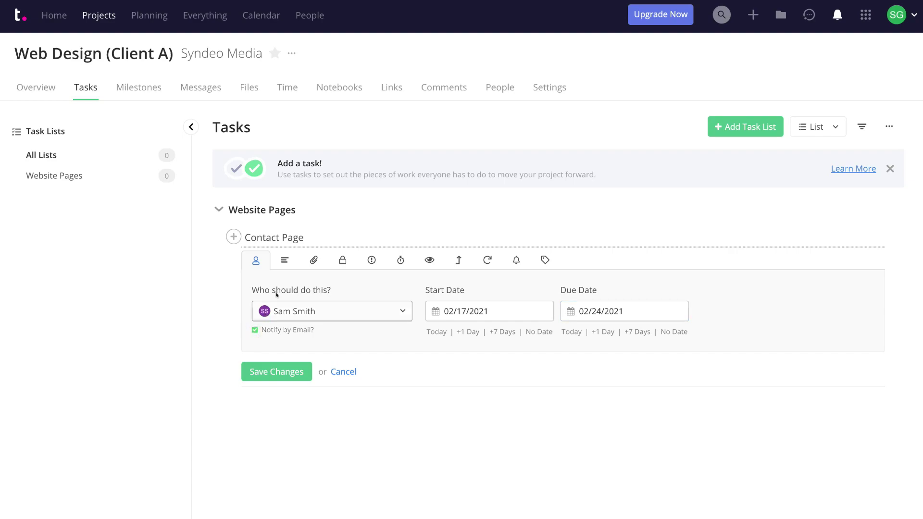
Check the task's description and attachment options, and make the task visible to everybody on the project.
left_click(283, 261)
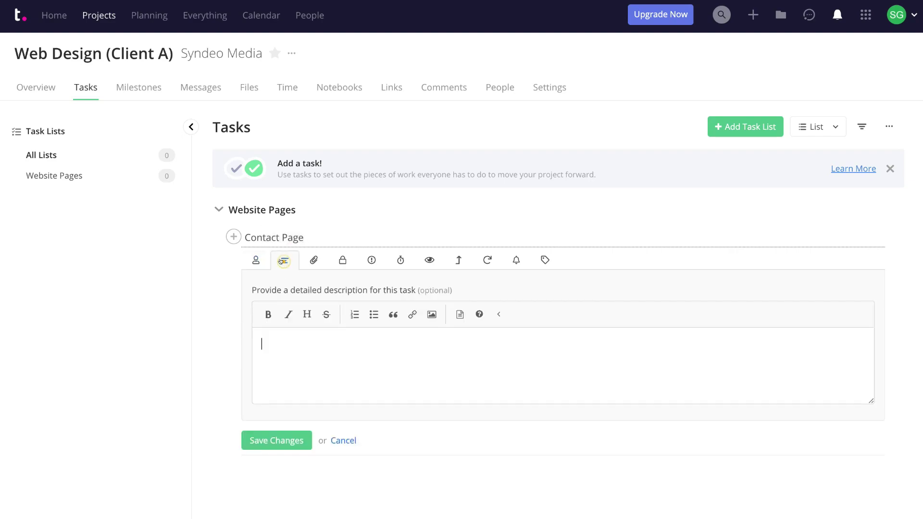
left_click(314, 260)
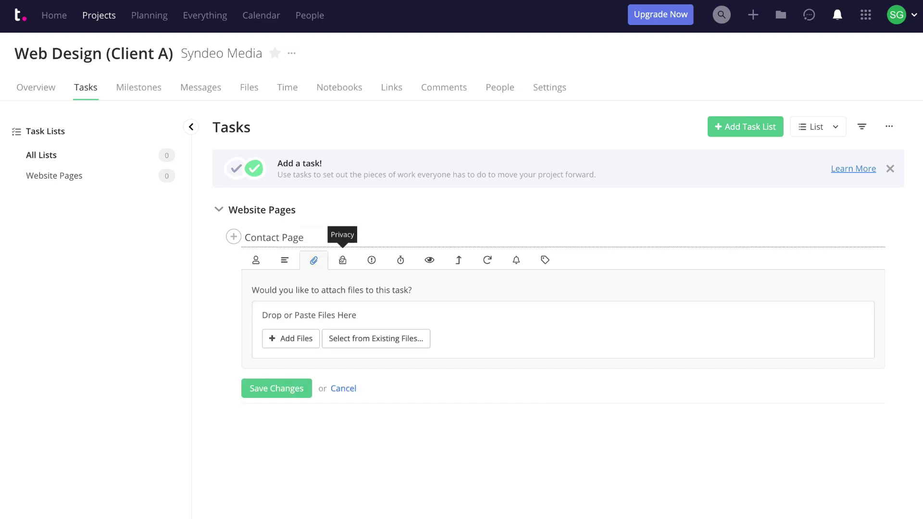
left_click(342, 260)
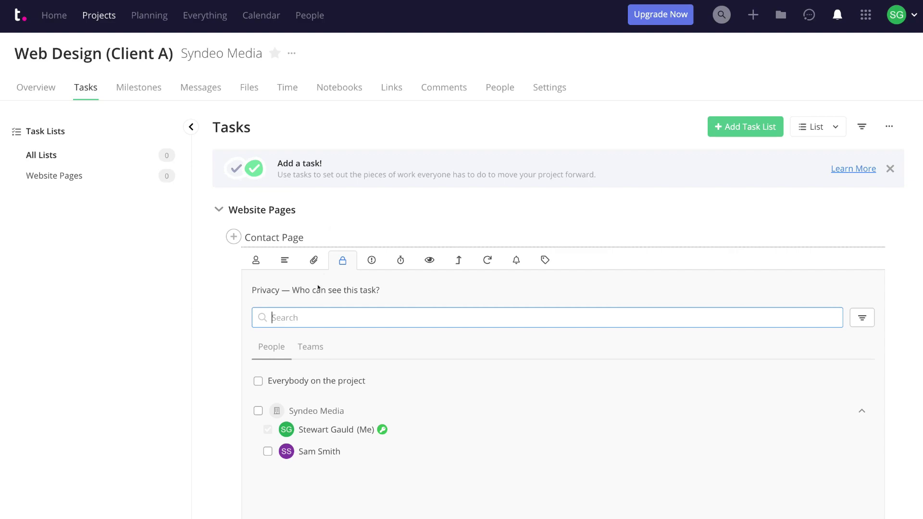
left_click(267, 451)
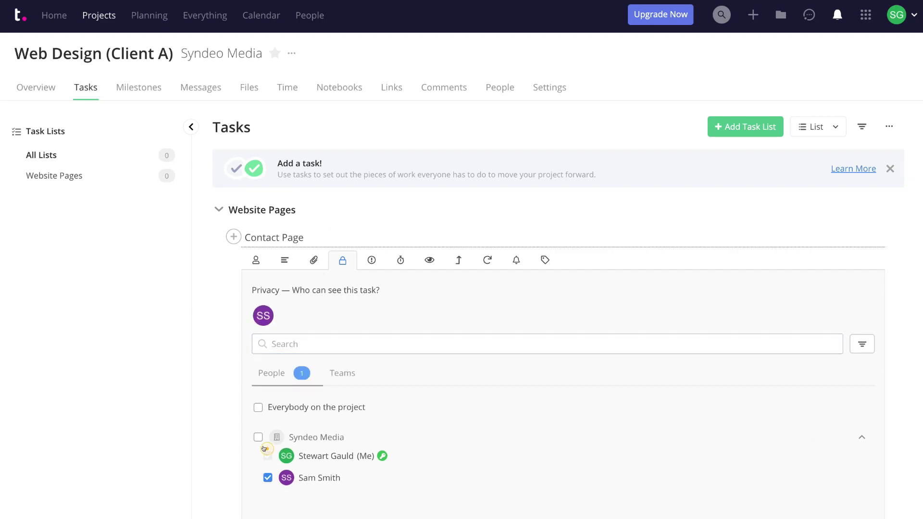
left_click(258, 407)
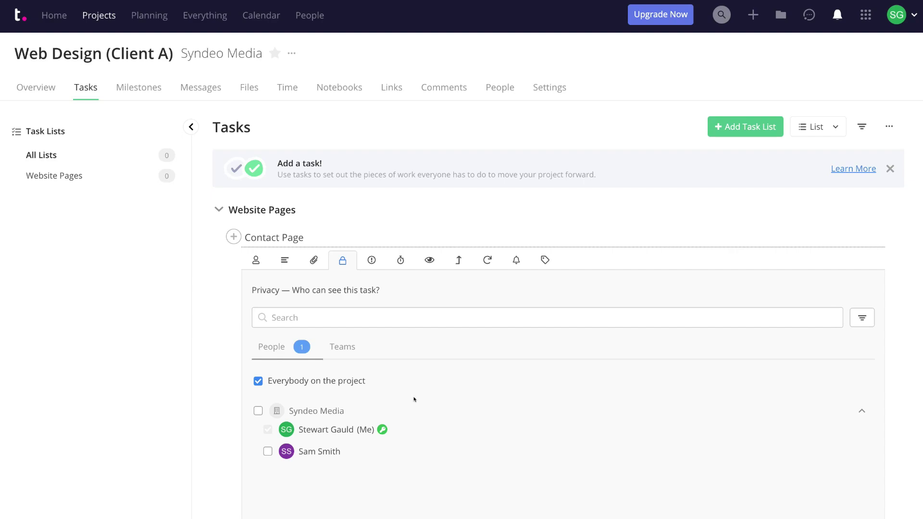
Review the priority choices, save the Contact Page task with priority None, and close the blank new-task form.
left_click(368, 259)
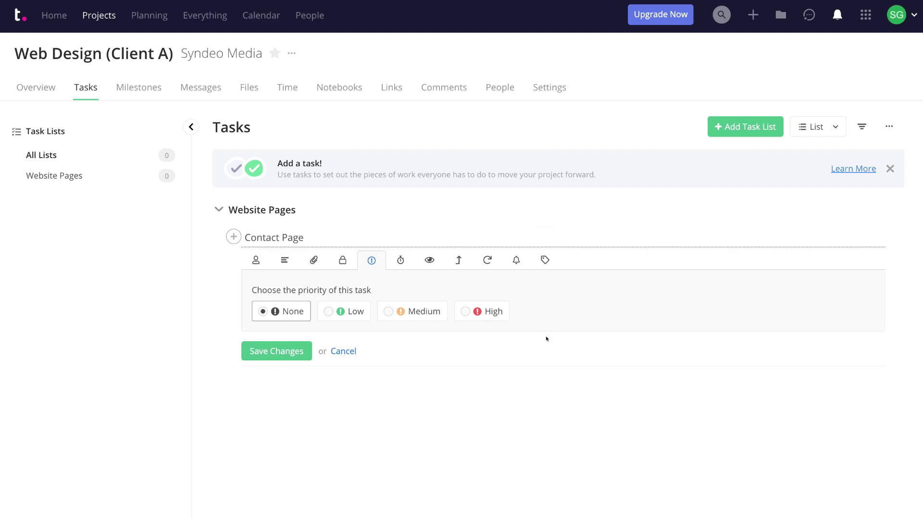
left_click(278, 351)
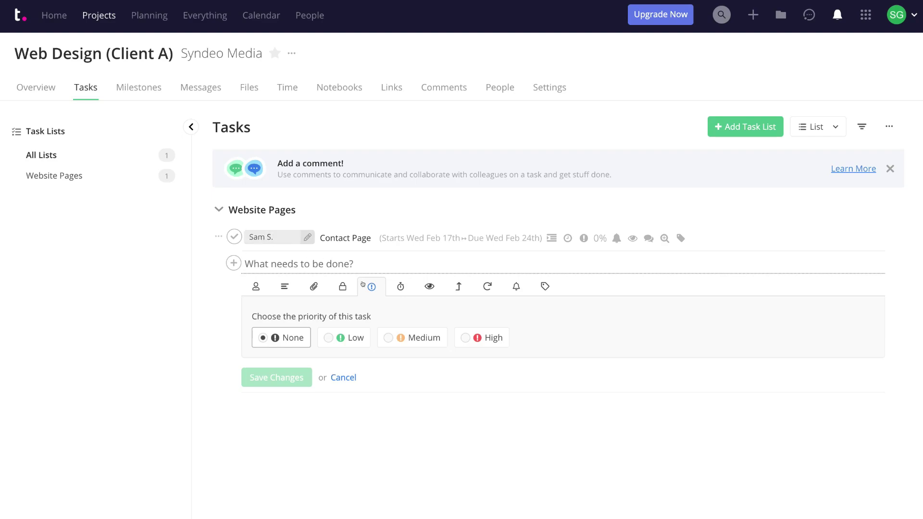
left_click(343, 377)
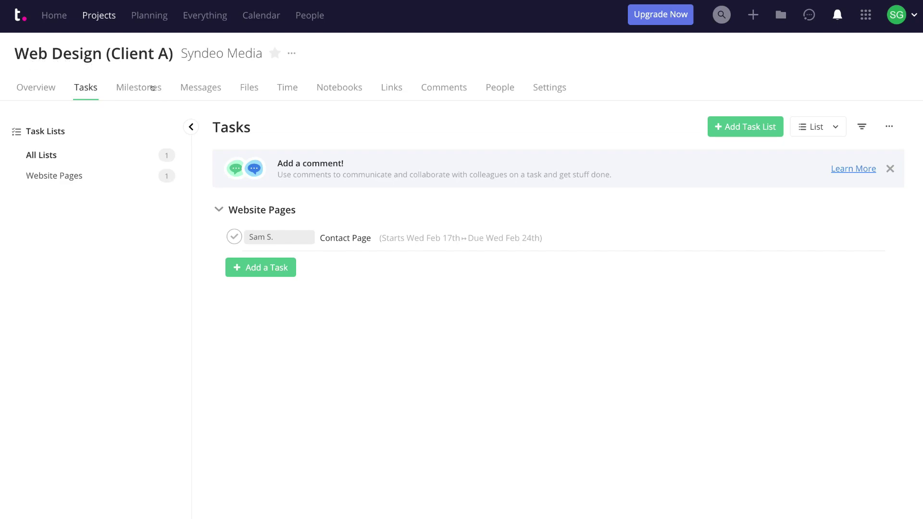
Examine the project's tasks in Board view, check the other view choices, and return to List view.
mouse_move(261, 209)
mouse_move(346, 238)
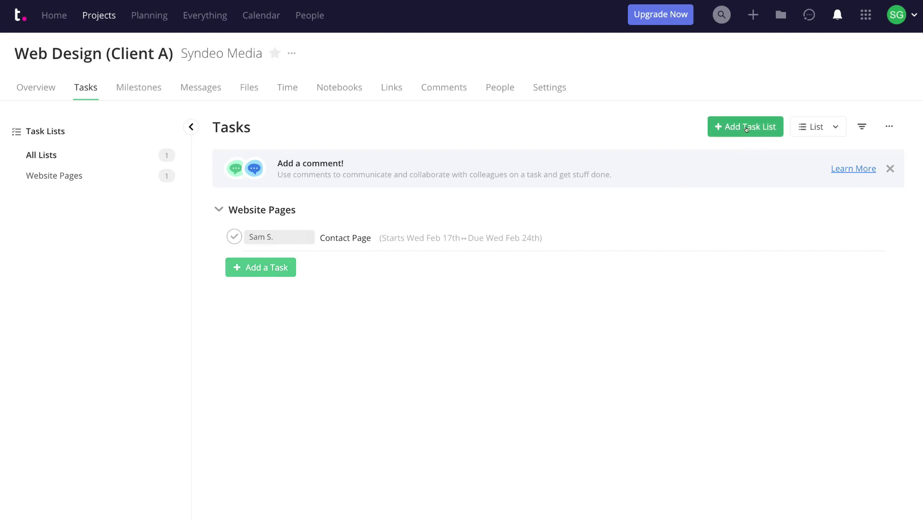
left_click(832, 128)
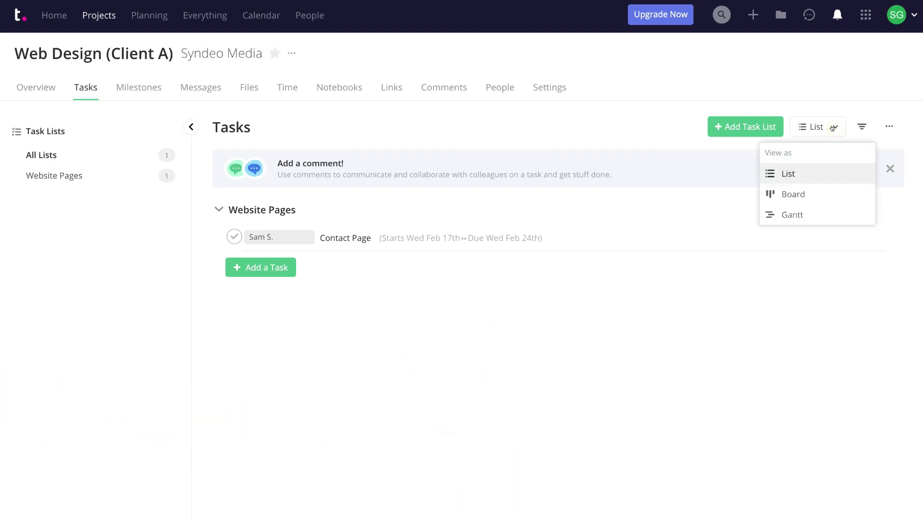
left_click(819, 190)
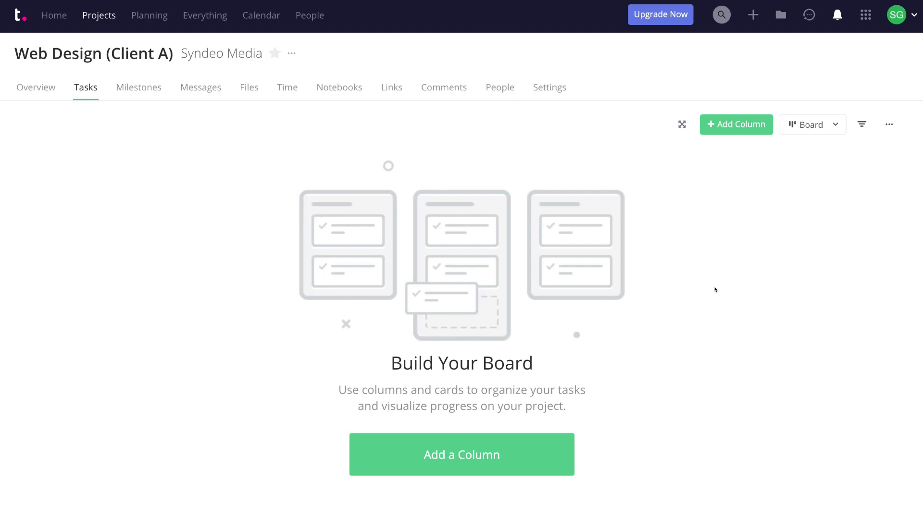
left_click(835, 124)
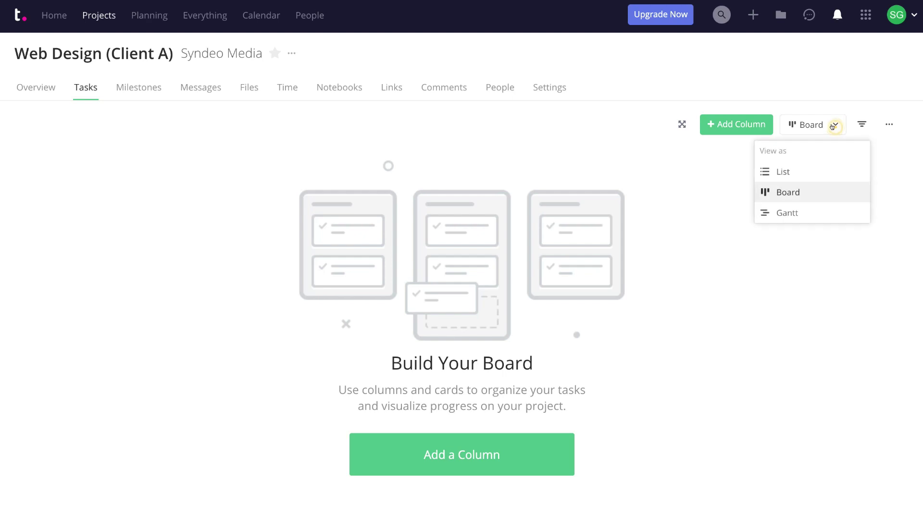
left_click(810, 206)
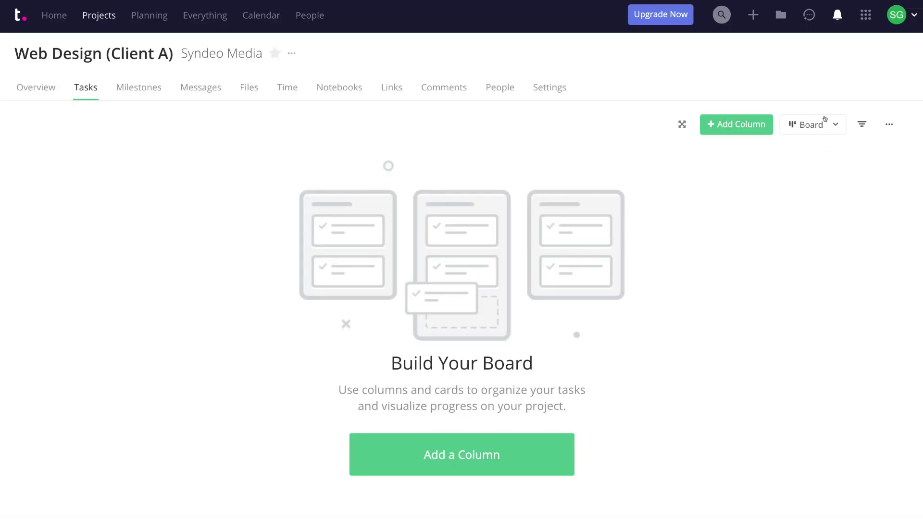
left_click(829, 121)
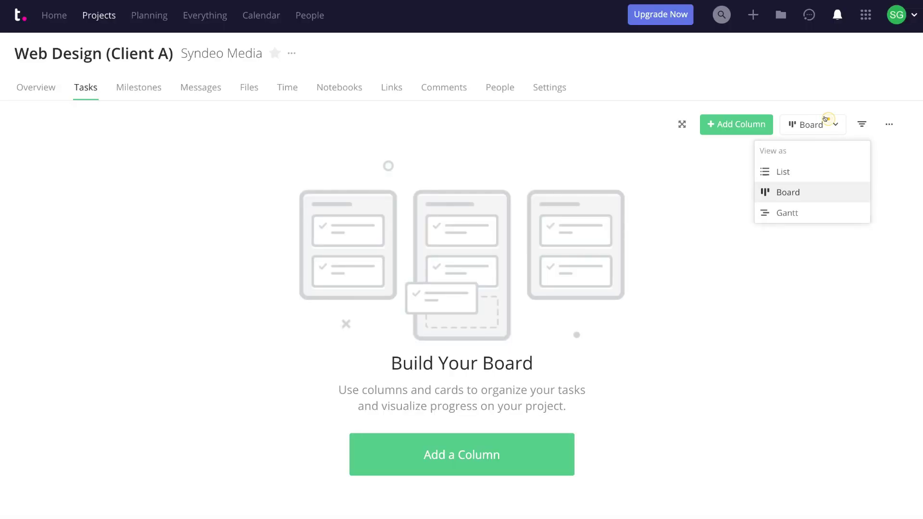
left_click(790, 171)
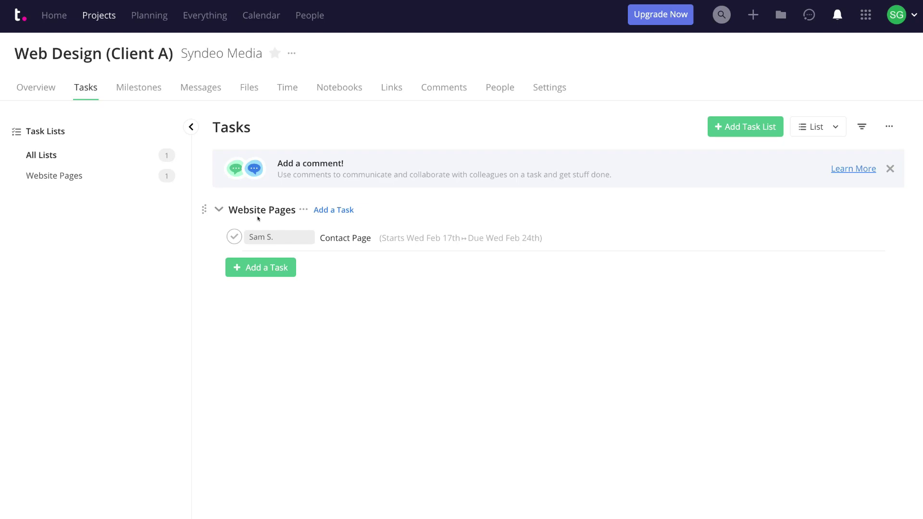
Look through the project's Overview, Milestones, Messages, Files, Time, Notebooks, Links, Comments and People sections.
left_click(36, 91)
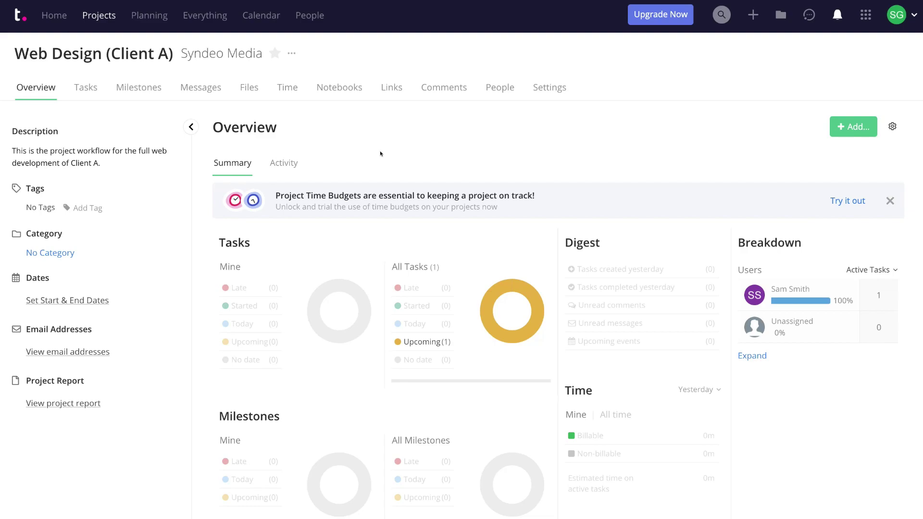
left_click(146, 91)
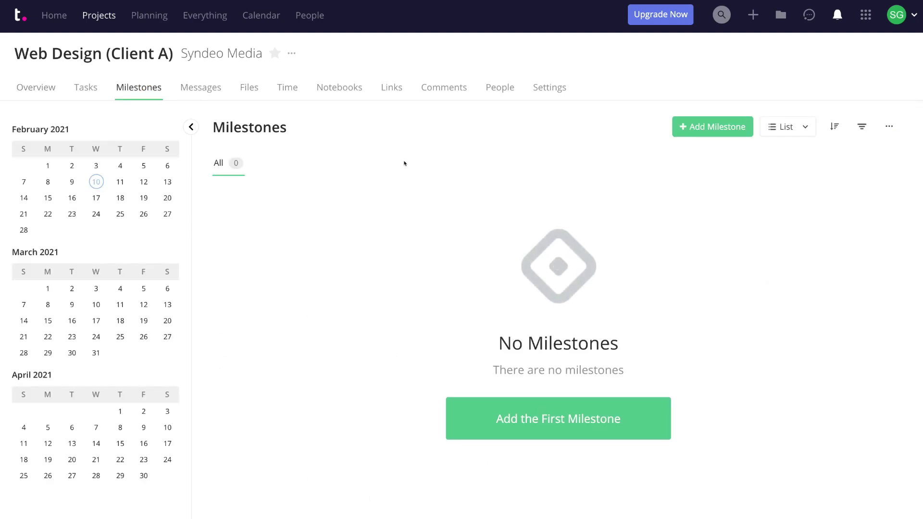
left_click(202, 90)
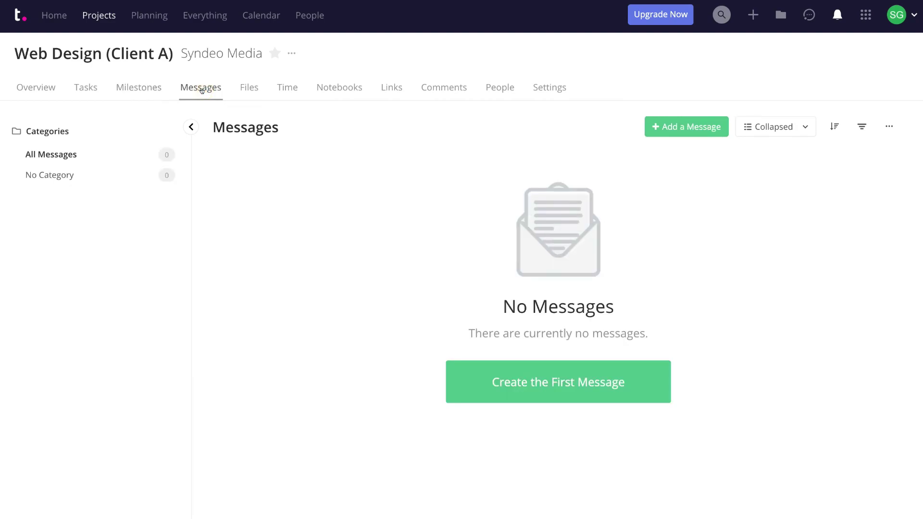
left_click(248, 87)
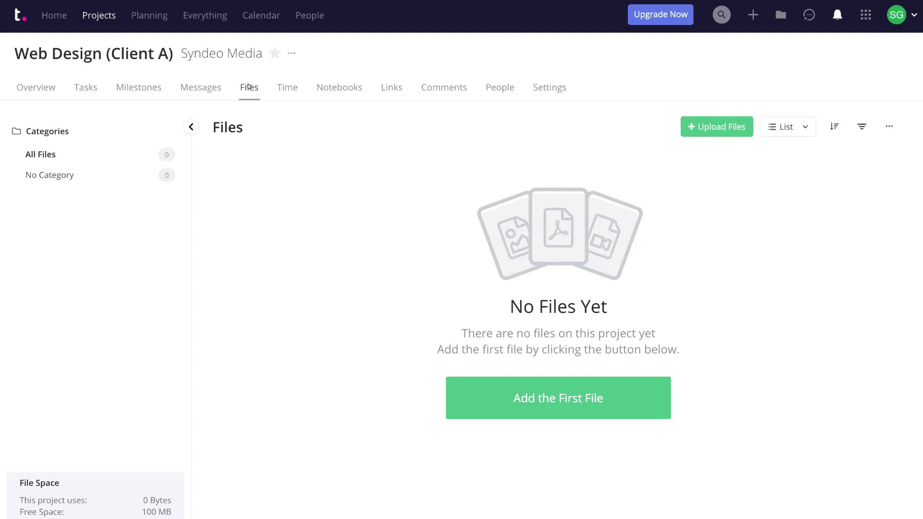
left_click(275, 86)
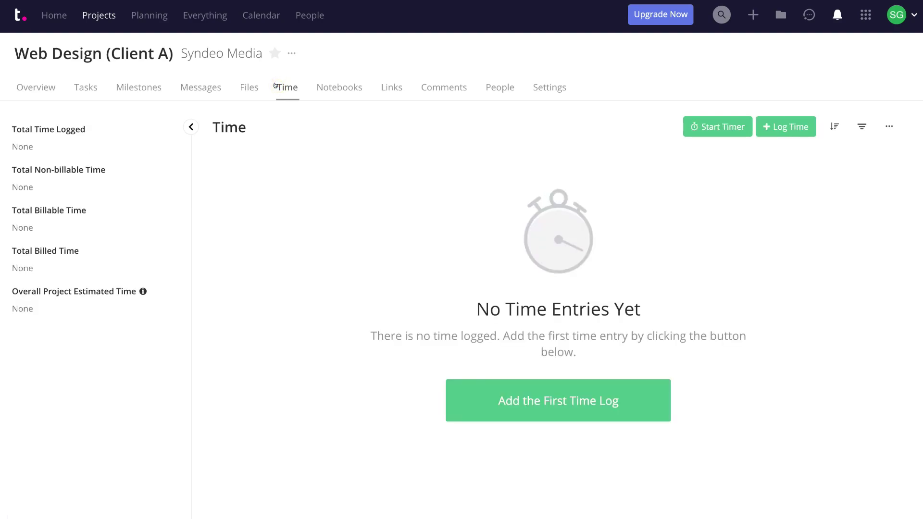
left_click(339, 84)
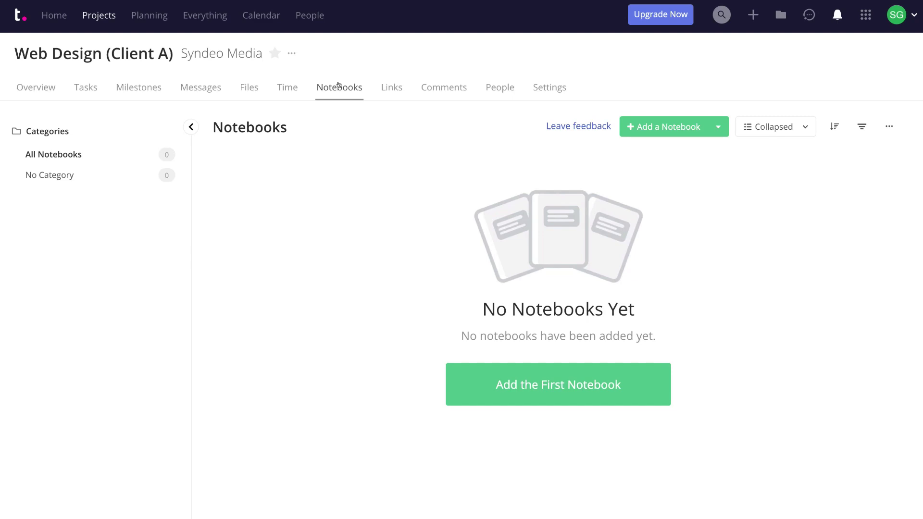
left_click(390, 85)
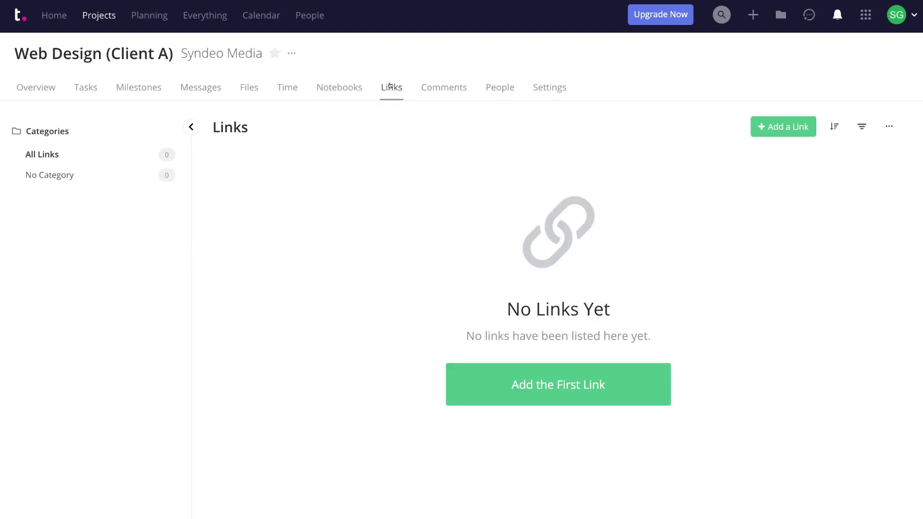
left_click(426, 88)
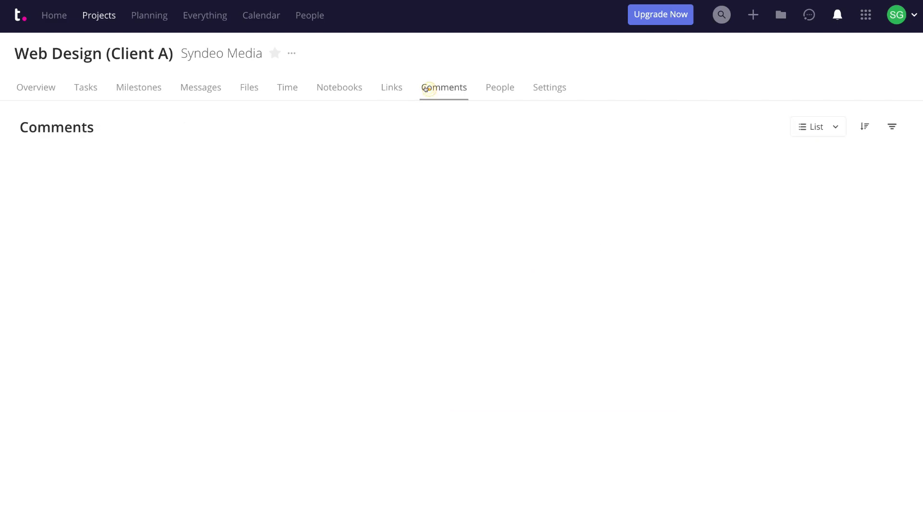
left_click(500, 87)
Turn off the Milestones, Messages and Time features in the project's settings.
left_click(550, 88)
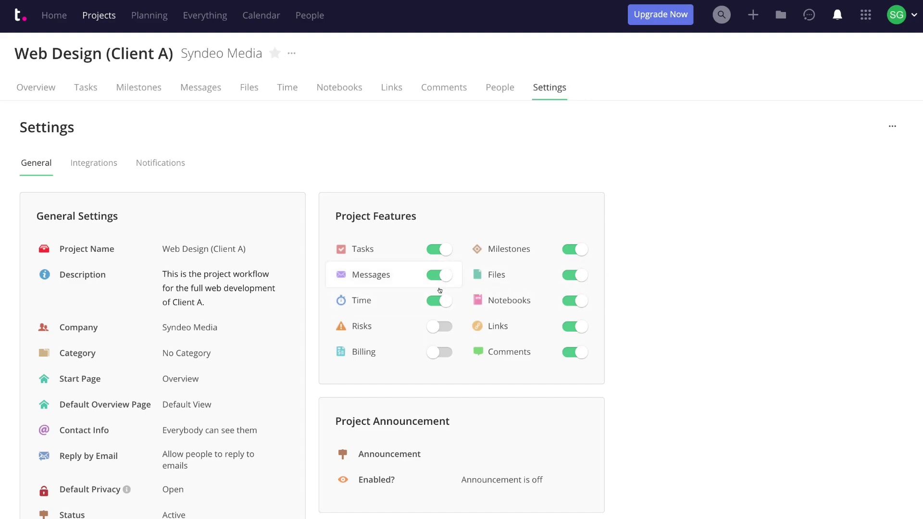
left_click(573, 250)
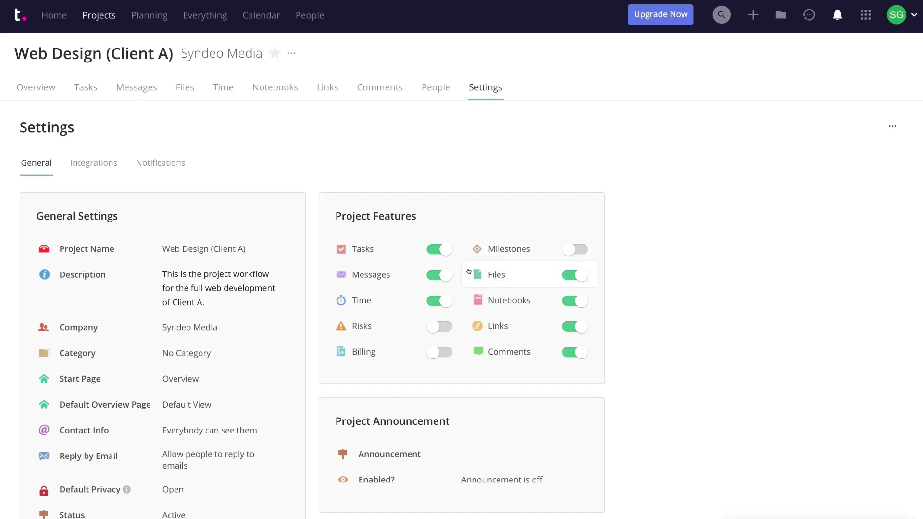
left_click(441, 275)
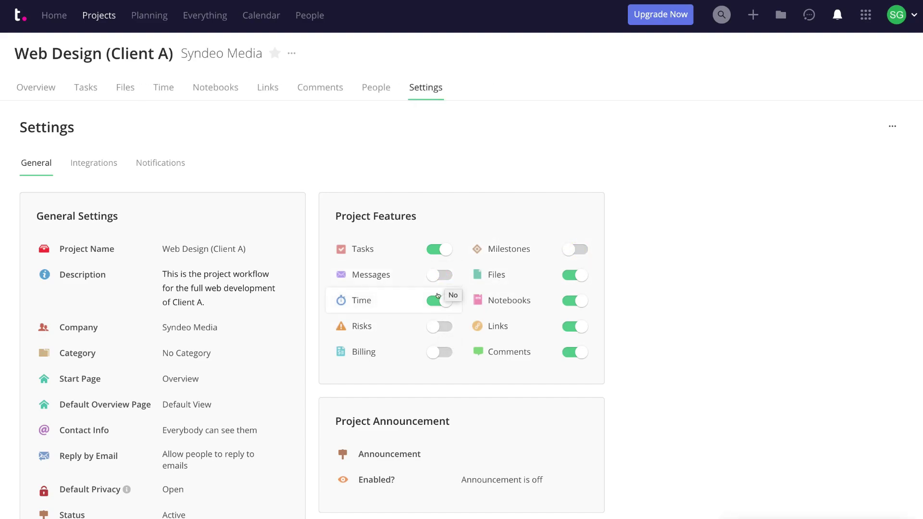
left_click(437, 300)
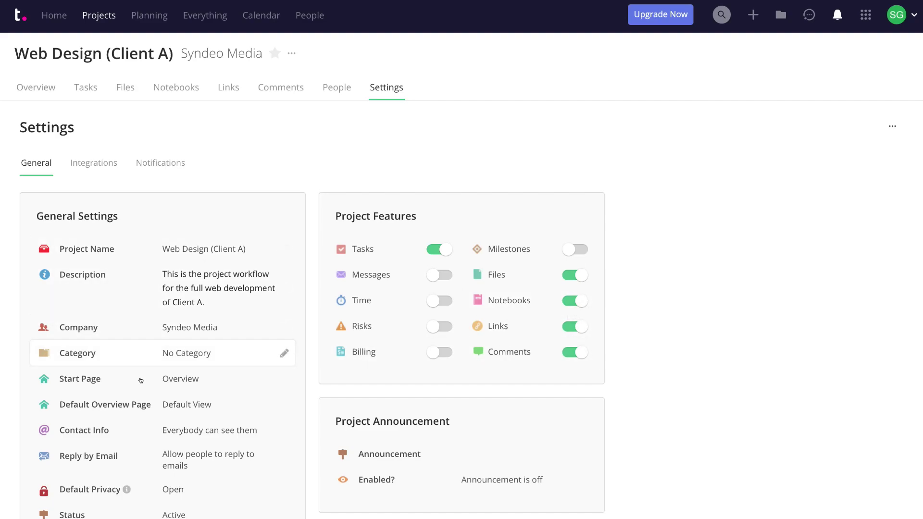
Look at the project's integration and default notification settings.
left_click(96, 164)
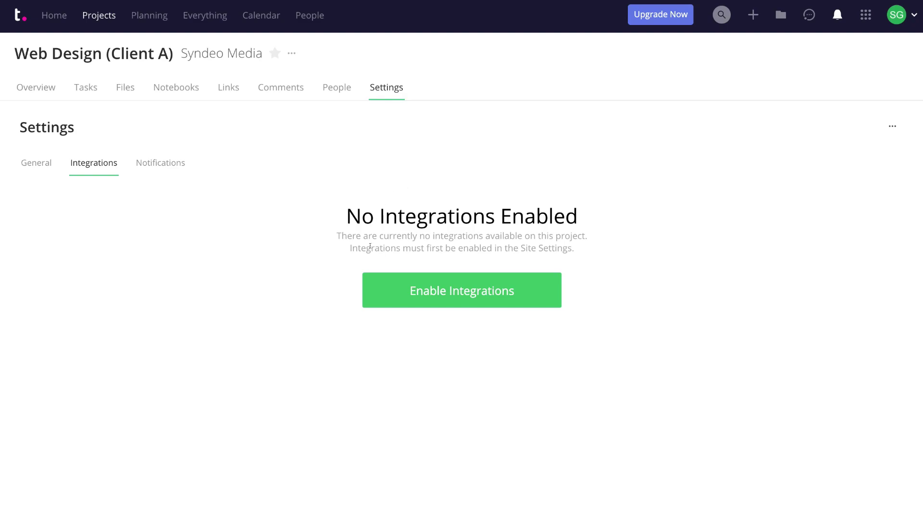
left_click(172, 163)
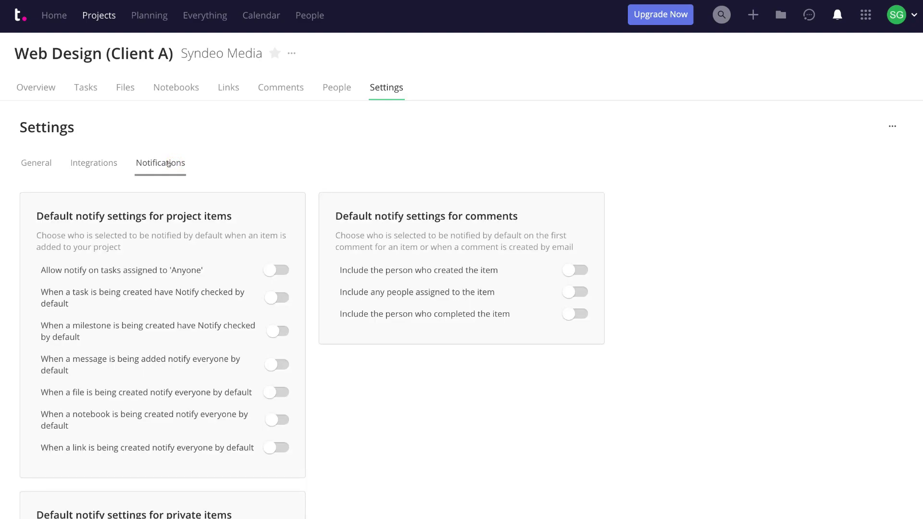